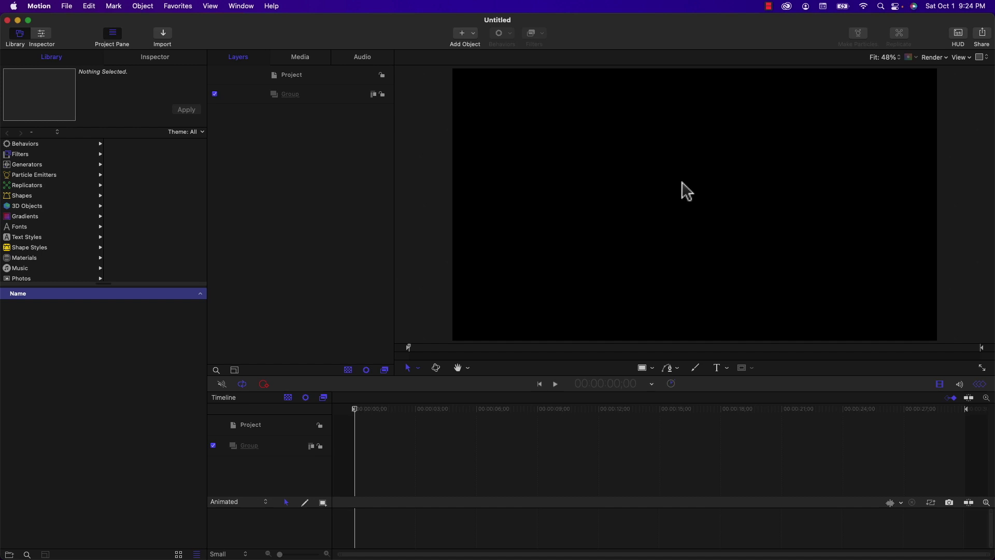
# - Drag Smallville.psd from the Smallville folder in Finder into the Motion Layers list
pyautogui.press('super+Tab')
pyautogui.click(580, 285)
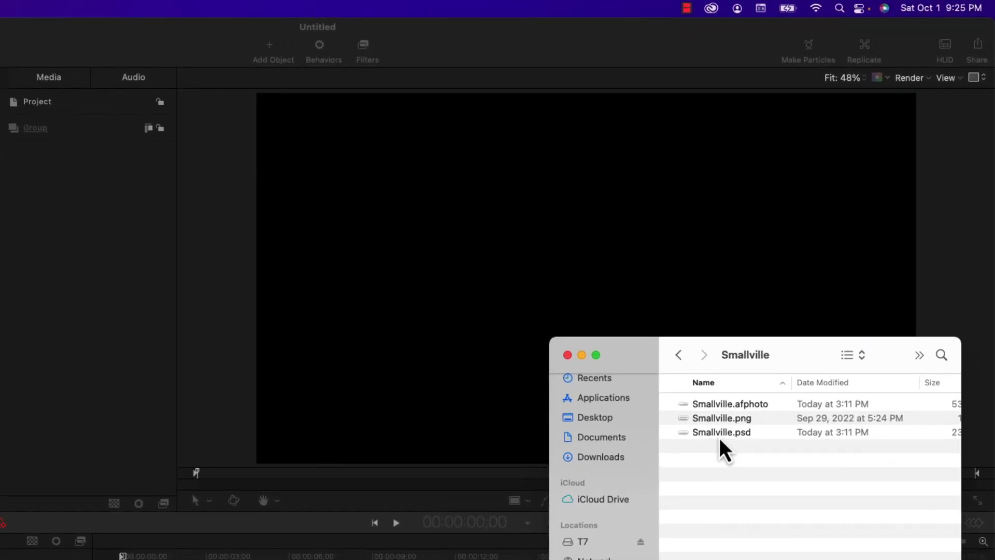
pyautogui.moveTo(724, 433); pyautogui.dragTo(621, 271)
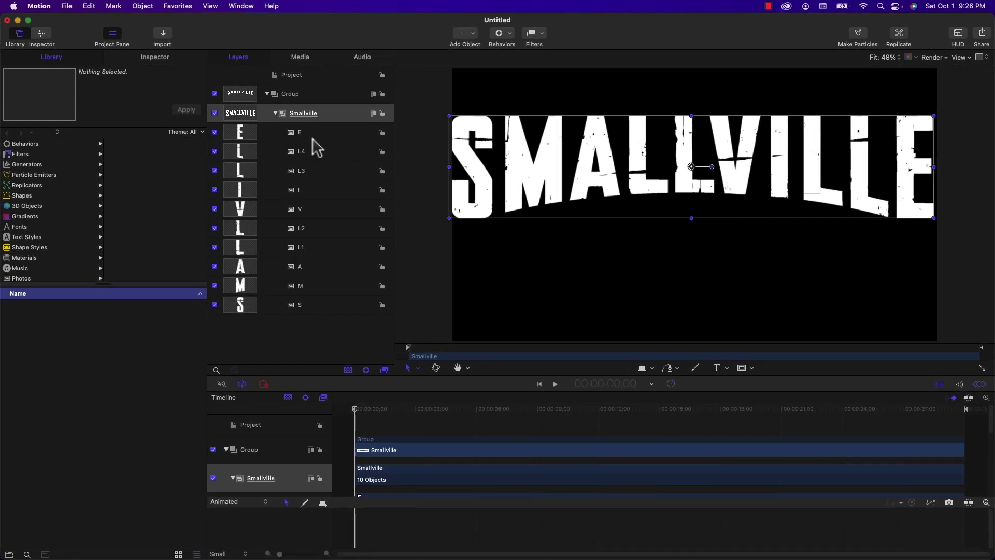
# - Rename the top Group layer to 'Smallville Back'
pyautogui.doubleClick(301, 94)
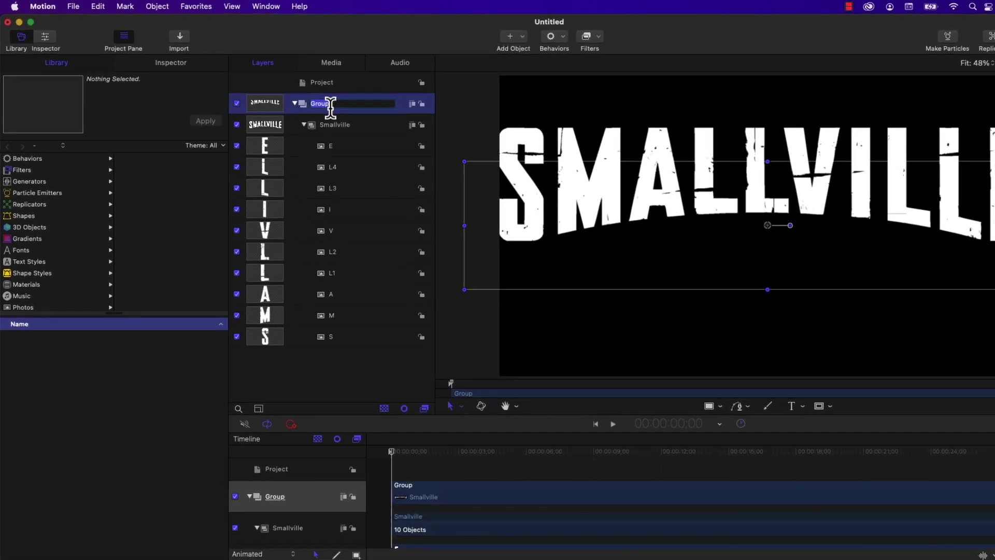
pyautogui.write('Small')
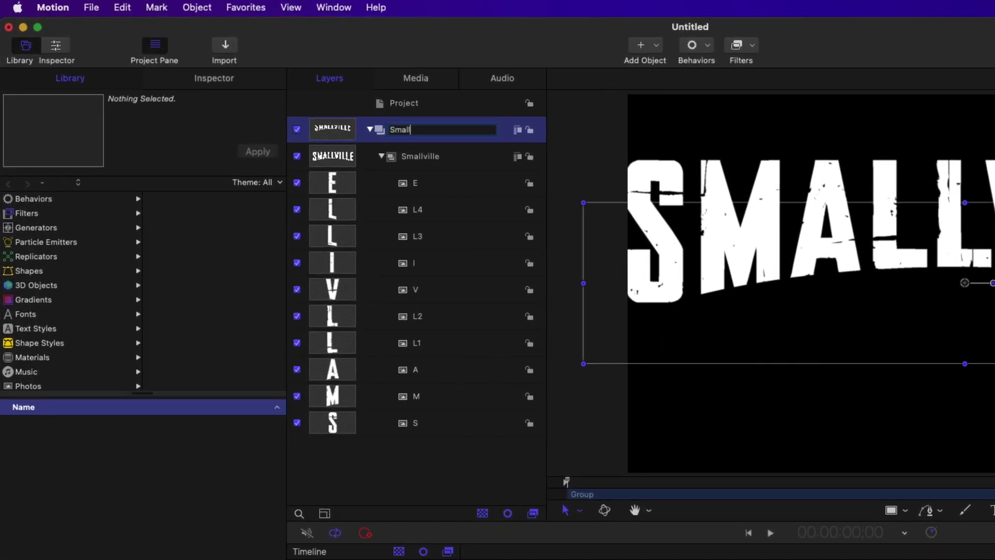
pyautogui.write('ville Back')
pyautogui.press('Return')
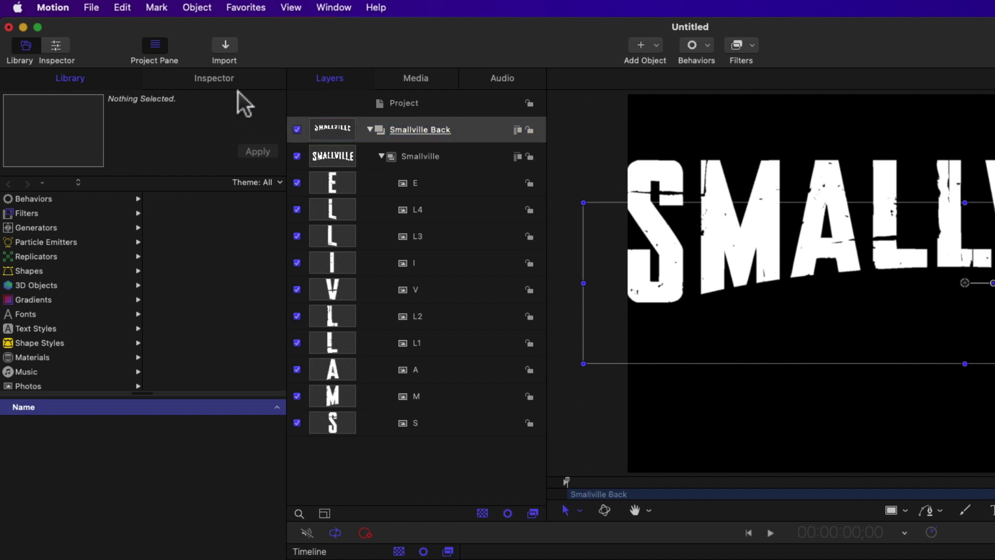
# - Scale the Smallville Back group down to 88.32% and raise the title higher in frame
pyautogui.click(225, 83)
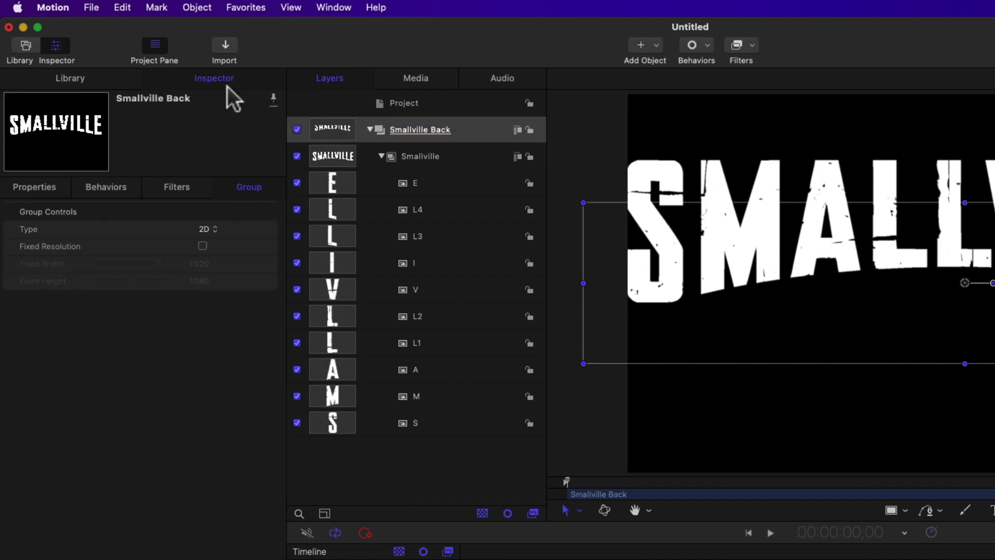
pyautogui.click(57, 189)
pyautogui.moveTo(203, 264); pyautogui.dragTo(197, 263)
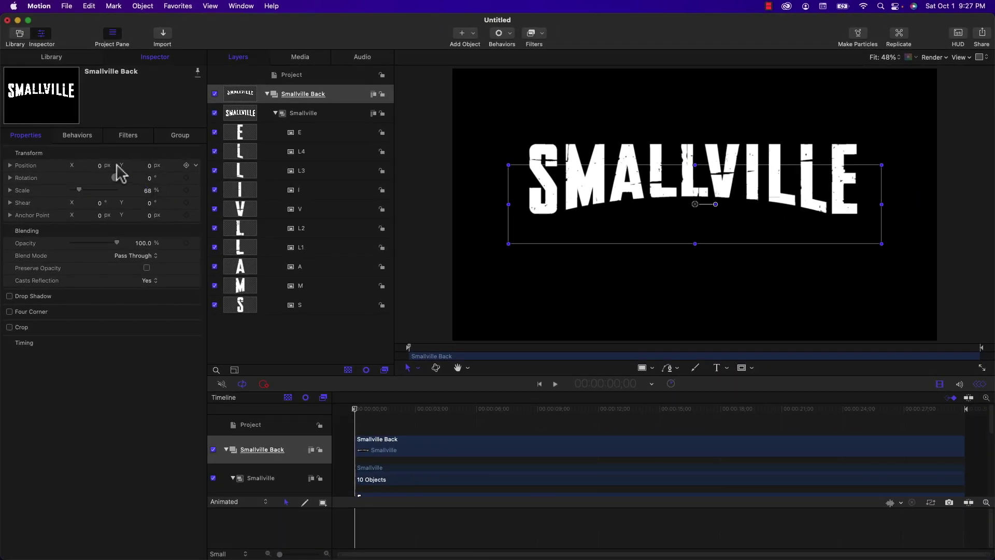
pyautogui.moveTo(147, 165)
pyautogui.mouseDown()
pyautogui.moveTo(156, 164)
pyautogui.moveTo(155, 178)
pyautogui.mouseUp()
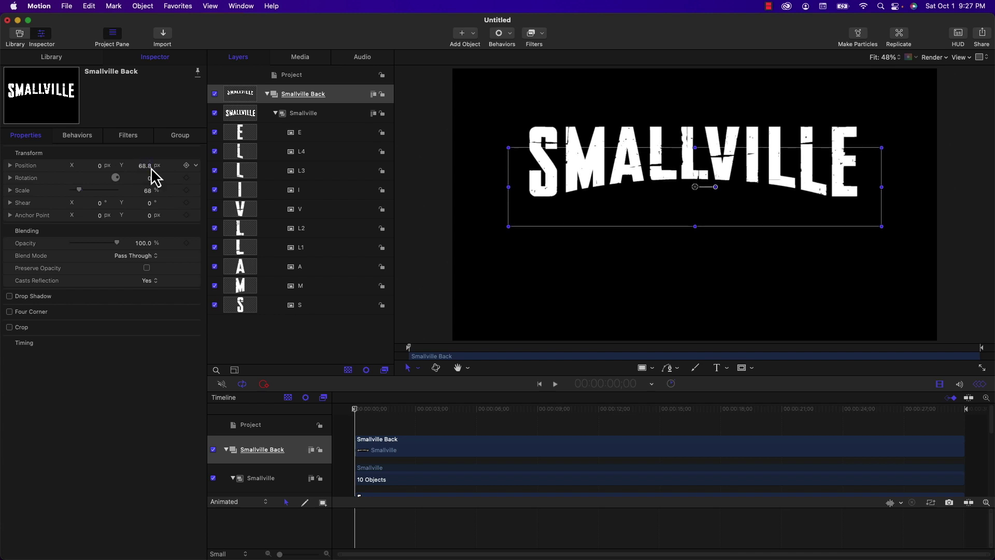
pyautogui.click(304, 113)
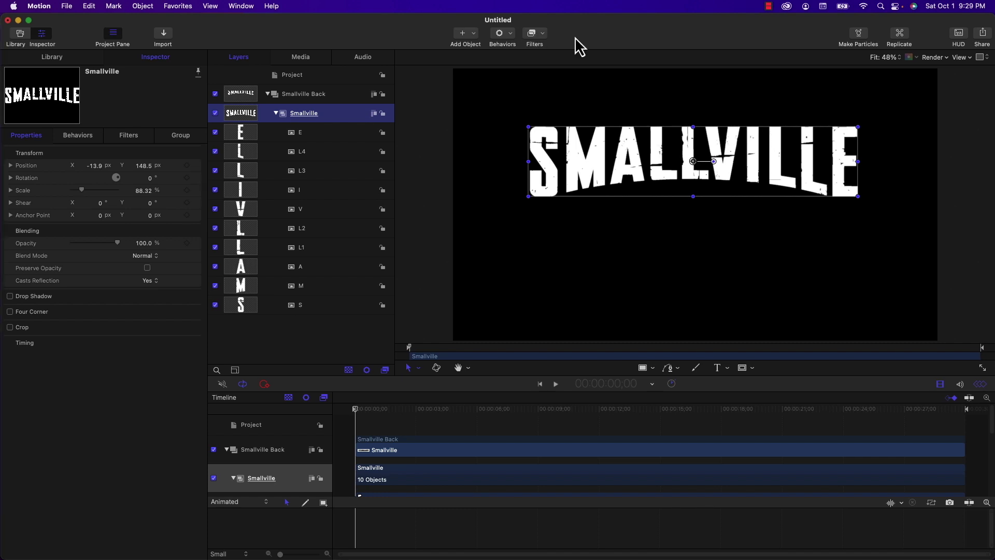
# - Try a Zoom Blur of Amount 20 with Center X pushed left on the group, then delete it
pyautogui.click(541, 39)
pyautogui.moveTo(548, 61)
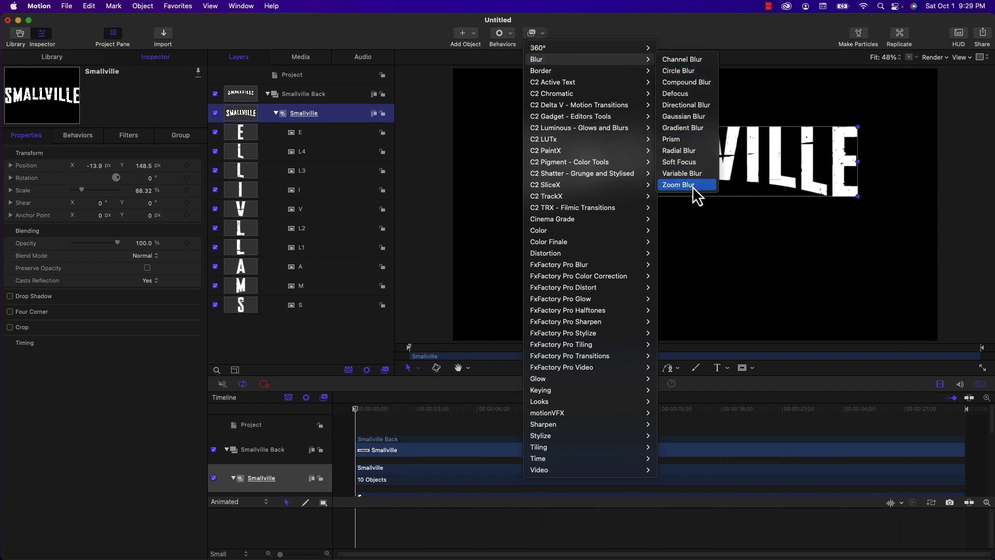
pyautogui.click(679, 185)
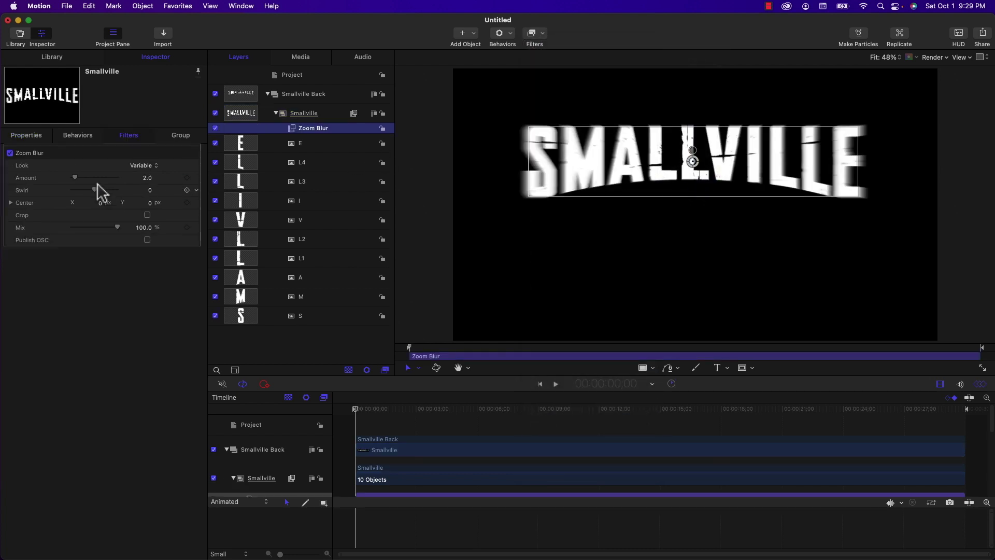
pyautogui.moveTo(75, 177)
pyautogui.moveTo(76, 177); pyautogui.dragTo(102, 177)
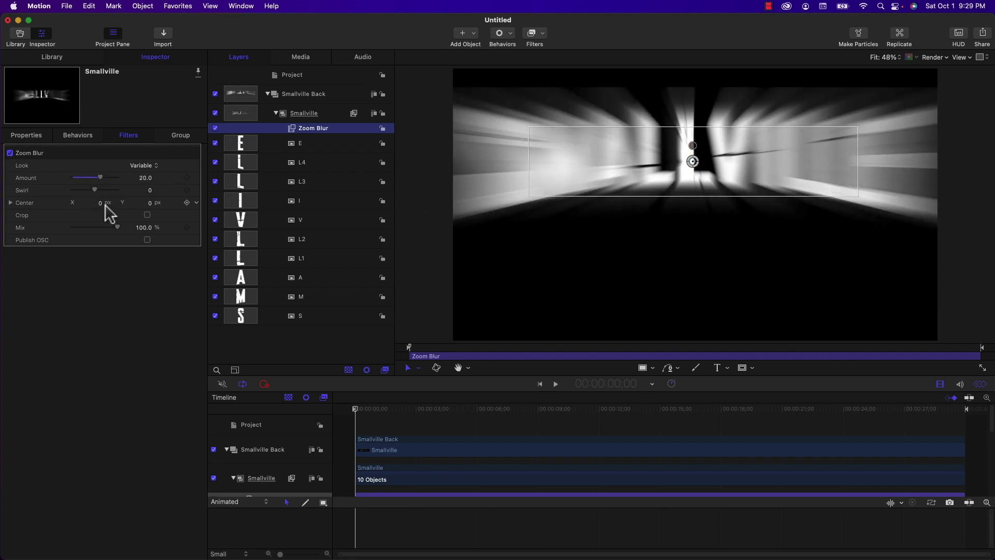
pyautogui.moveTo(105, 206); pyautogui.dragTo(6, 206)
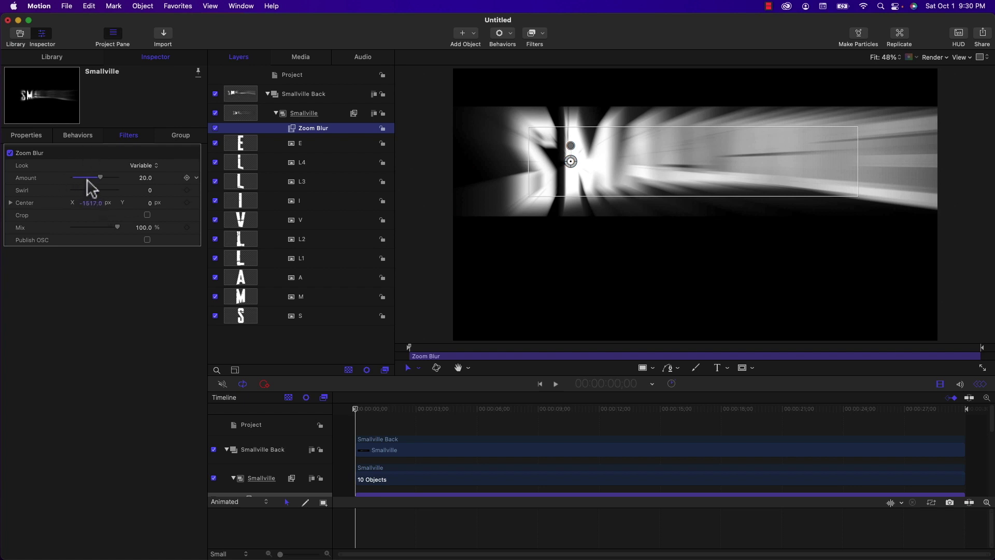
pyautogui.press('Delete')
# - Apply a Zoom Blur with Amount 31 to the S letter layer, then deselect all
pyautogui.click(297, 307)
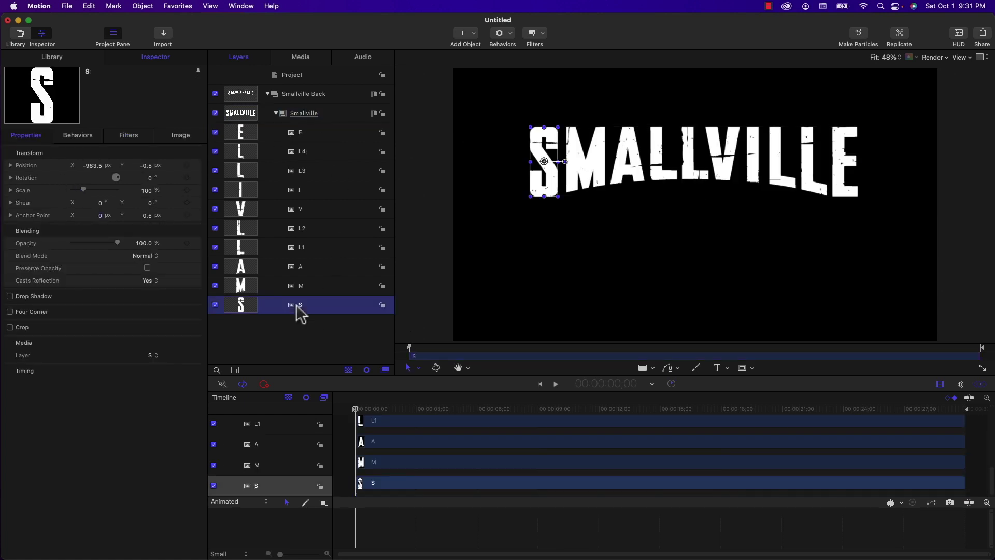
pyautogui.click(533, 34)
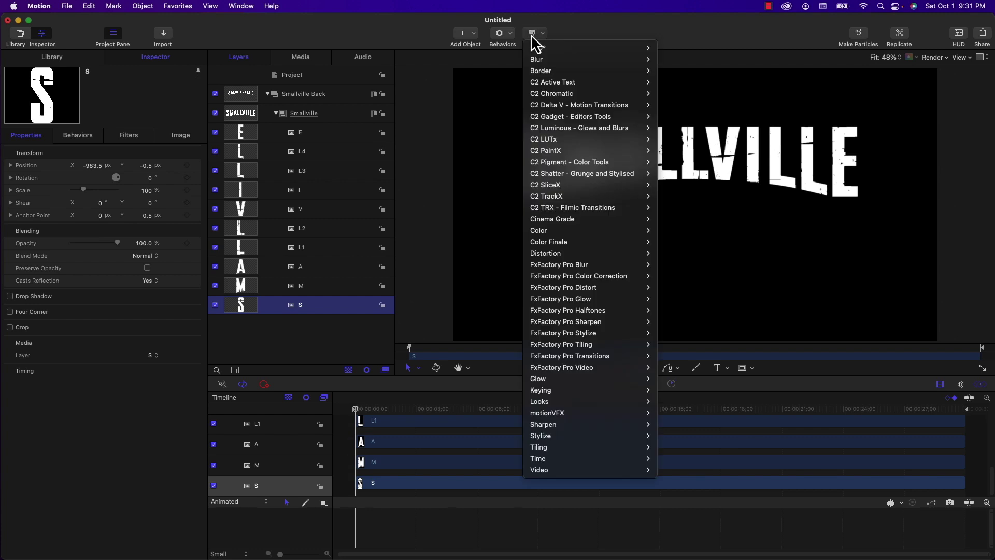
pyautogui.moveTo(545, 59)
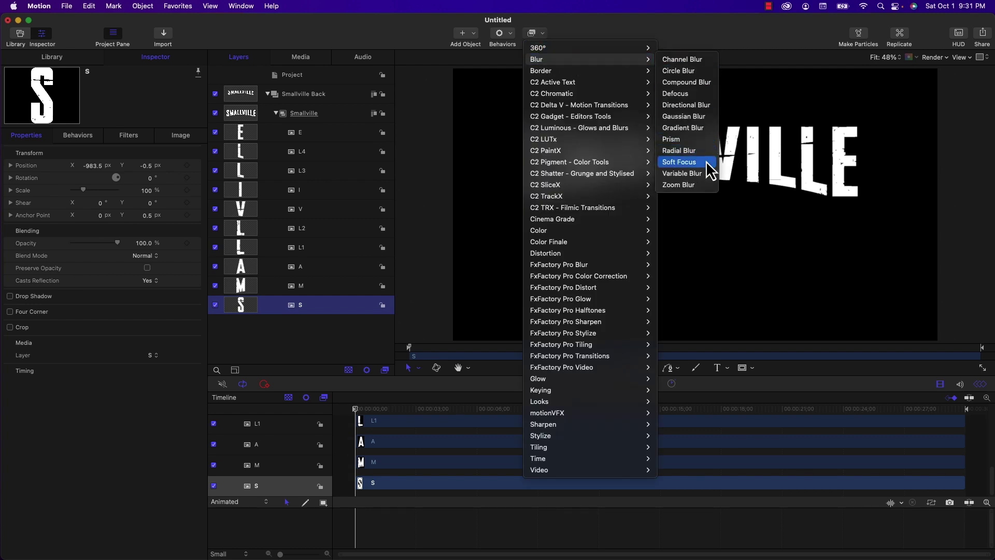
pyautogui.click(704, 184)
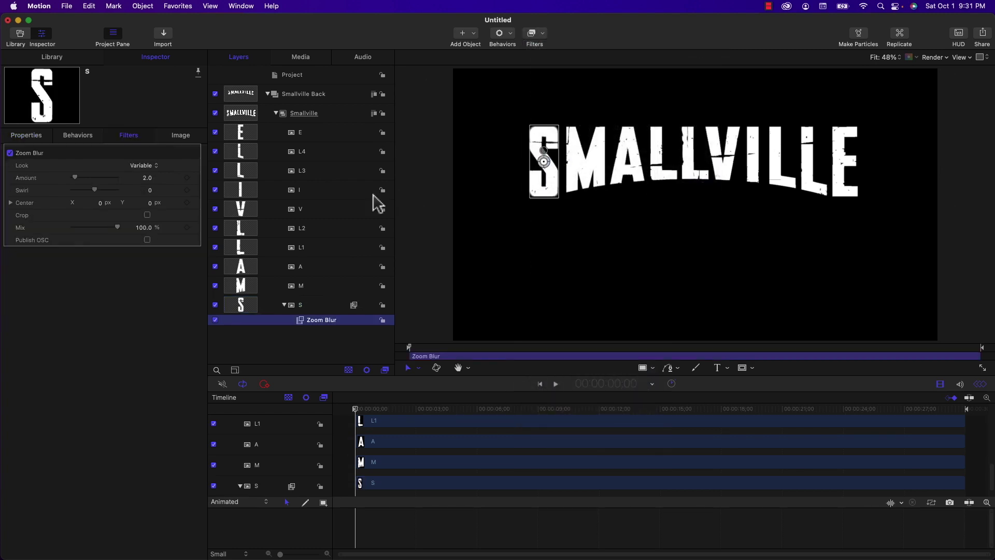
pyautogui.moveTo(75, 177); pyautogui.dragTo(116, 177)
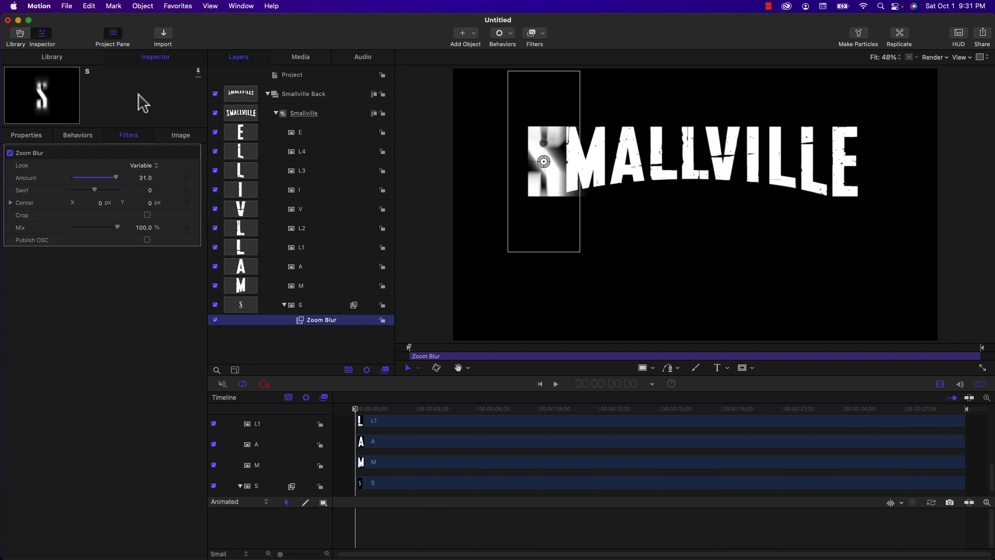
pyautogui.press('shift+super+a')
# - Add a Camera and switch the existing groups to 3D
pyautogui.click(468, 35)
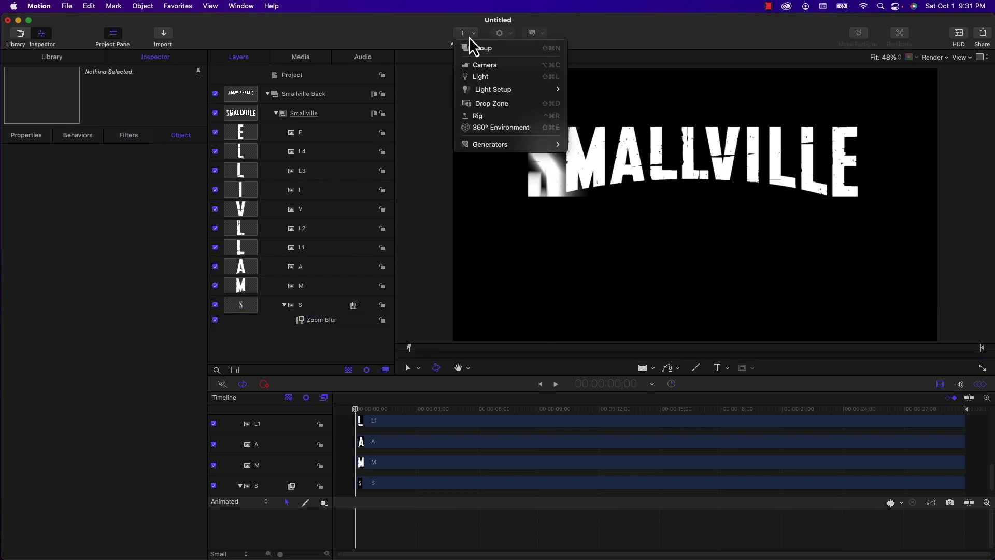
pyautogui.click(483, 65)
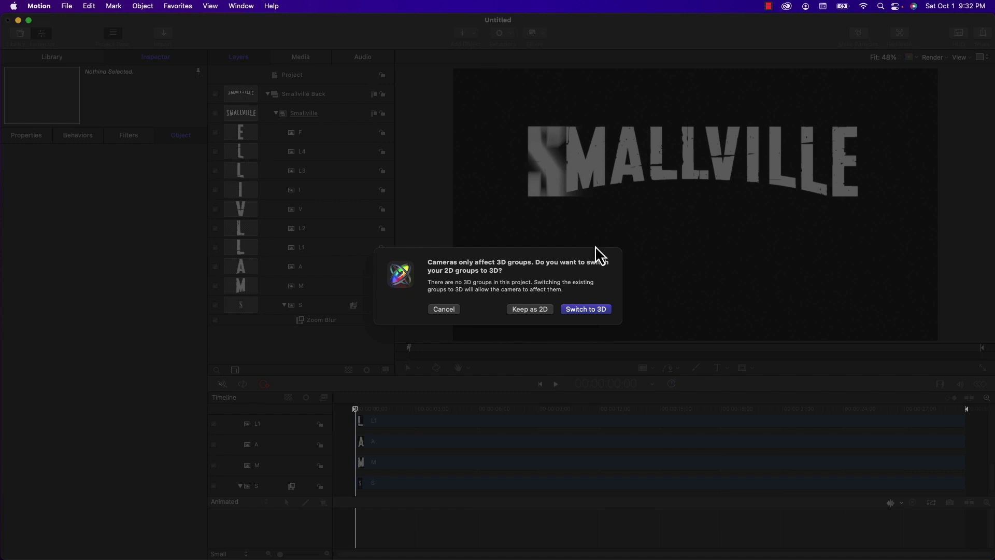
pyautogui.click(585, 310)
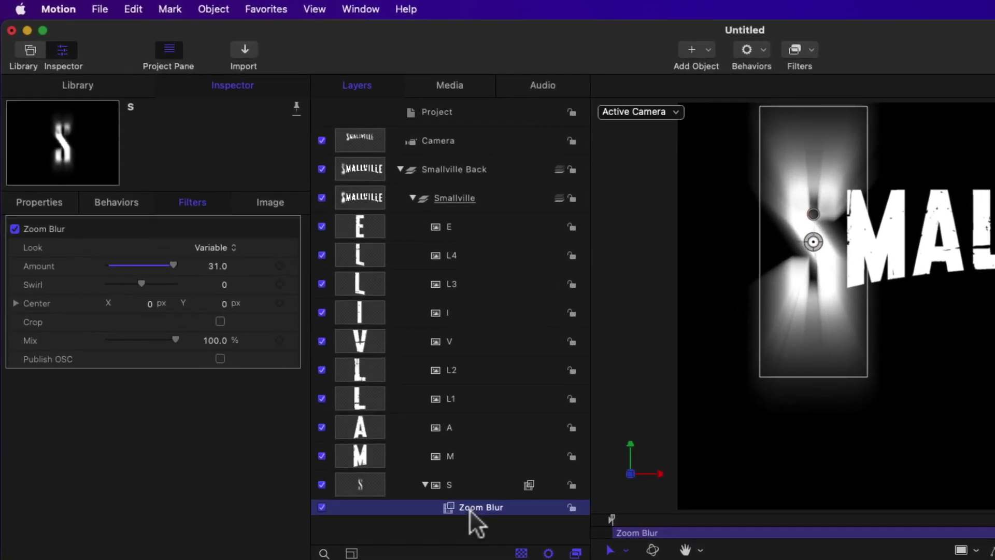
pyautogui.click(236, 550)
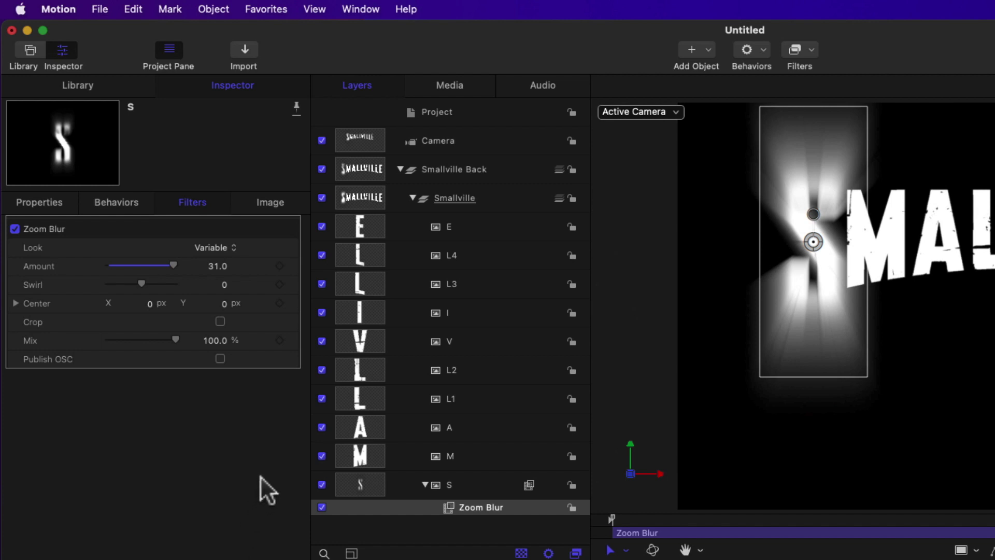
# - Raise the S letter's Zoom Blur Amount to 60 and shift its Center across the title
pyautogui.click(217, 267)
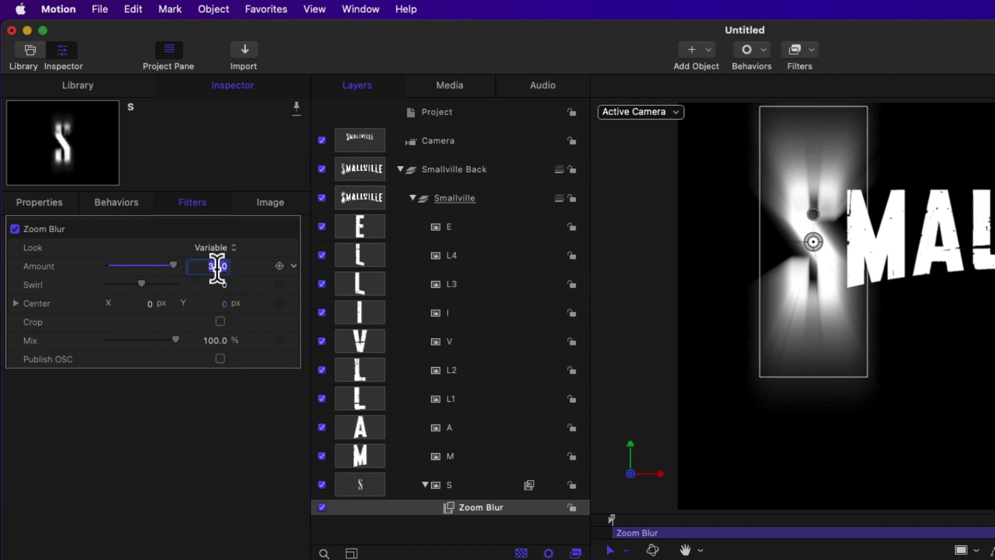
pyautogui.write('60')
pyautogui.press('Return')
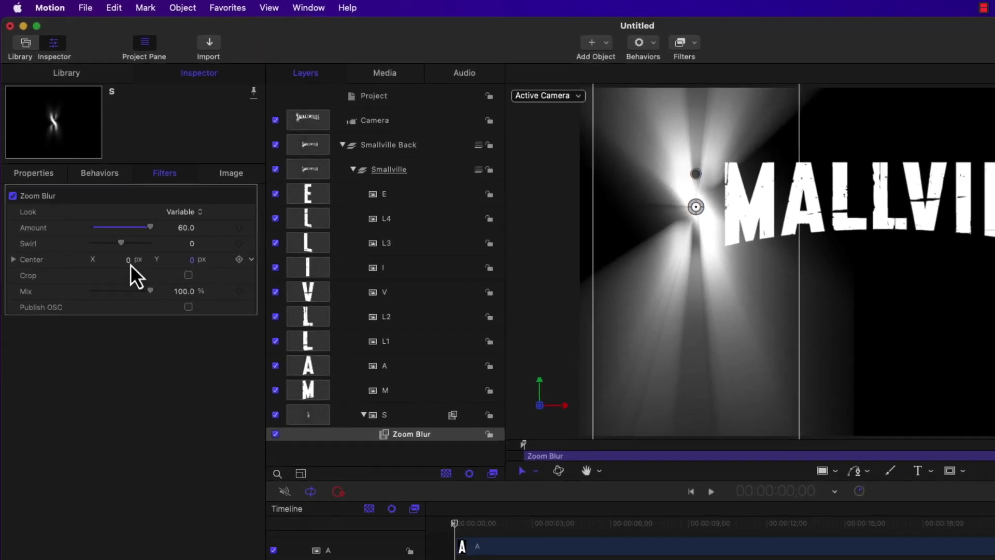
pyautogui.moveTo(151, 309); pyautogui.dragTo(192, 309)
pyautogui.moveTo(91, 202); pyautogui.dragTo(52, 202)
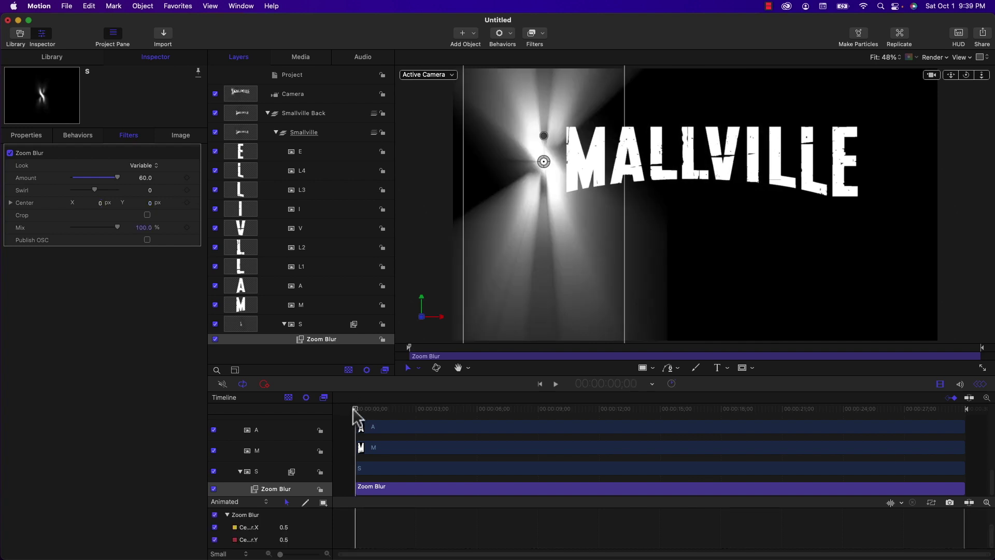
# - Keyframe Zoom Blur Center X at -1964.28 on frame 0 and 1964.28 on frame 16
pyautogui.click(185, 201)
pyautogui.moveTo(99, 202); pyautogui.dragTo(99, 202)
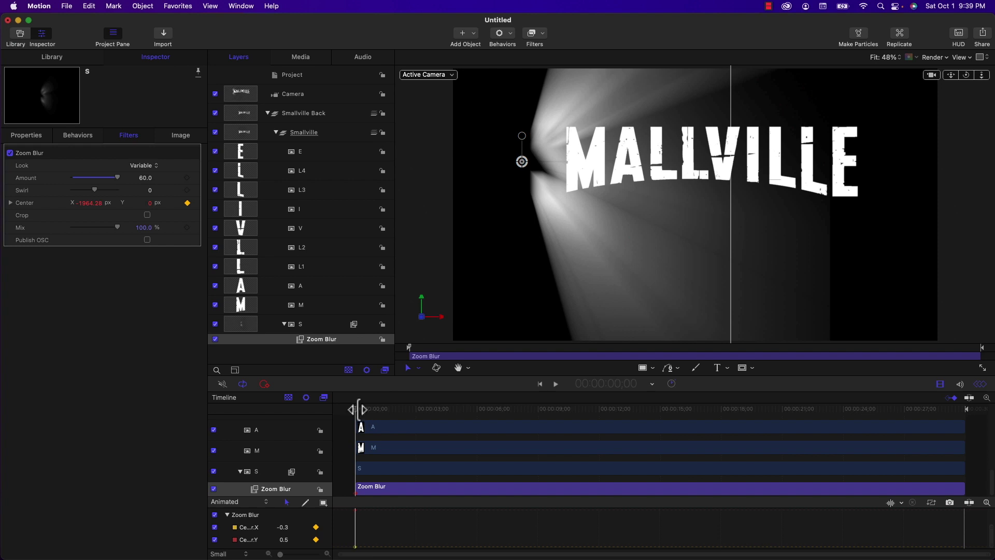
pyautogui.moveTo(357, 410); pyautogui.dragTo(366, 409)
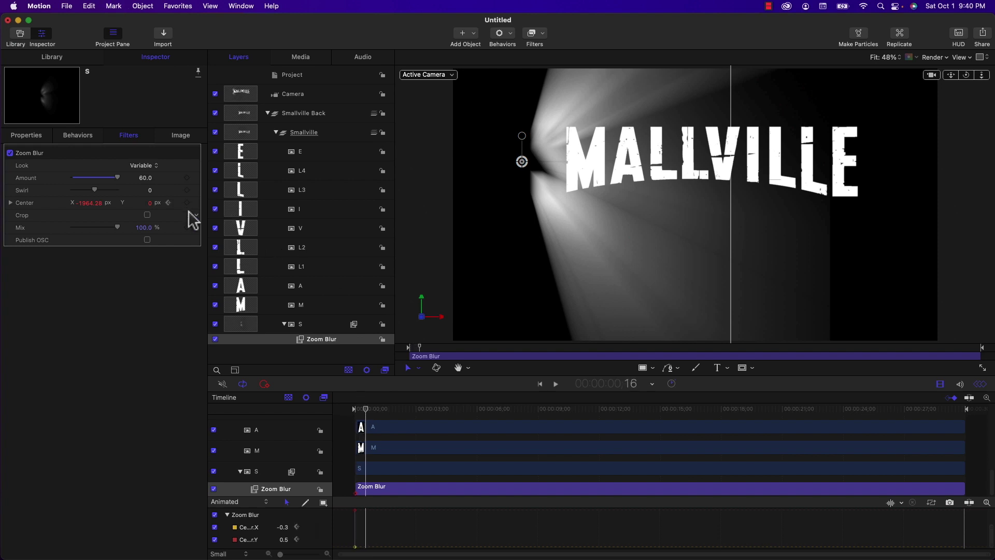
pyautogui.click(186, 202)
pyautogui.click(92, 205)
pyautogui.press('Left')
pyautogui.press('Return')
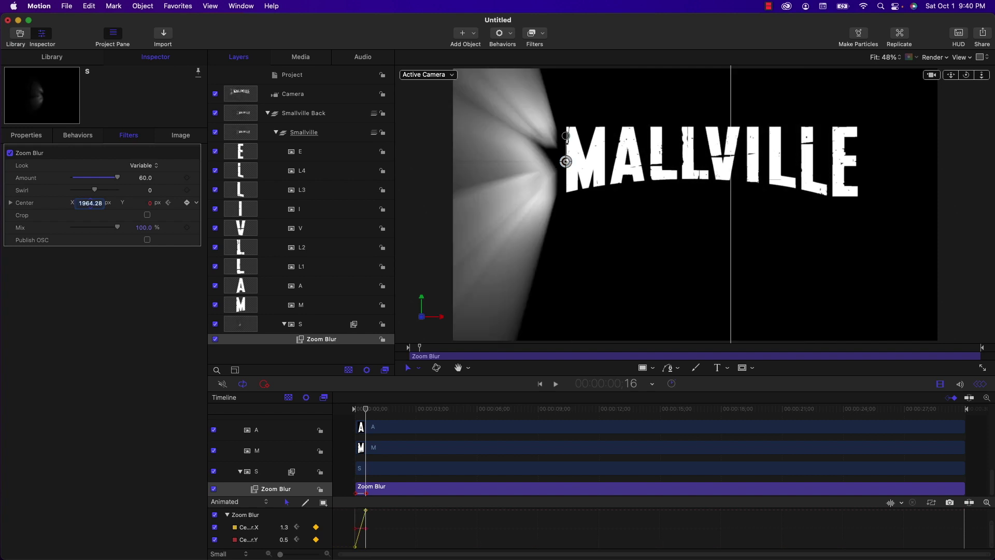
# - Play back the blur centre sweep from the first frame
pyautogui.press('Home')
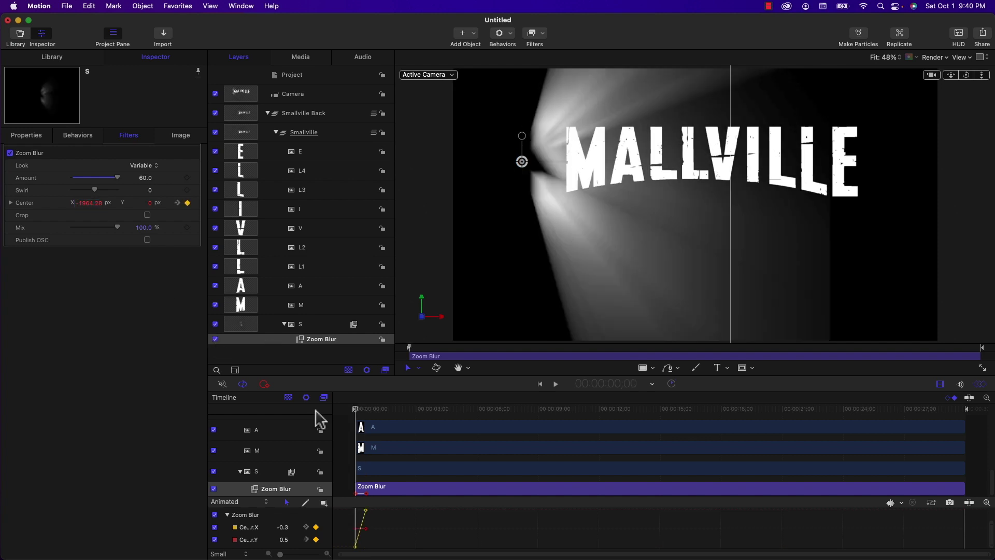
pyautogui.press('space')
pyautogui.press('space')
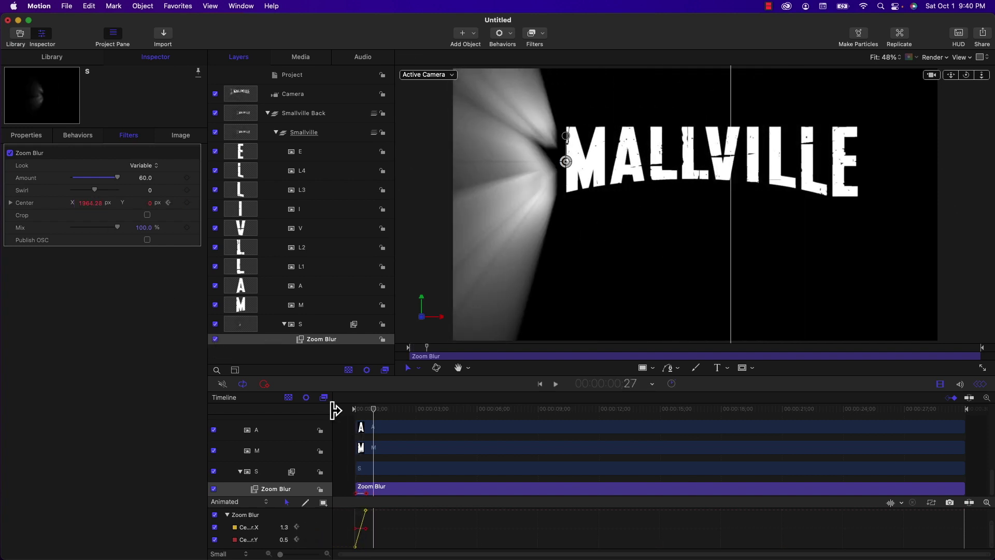
pyautogui.press('Home')
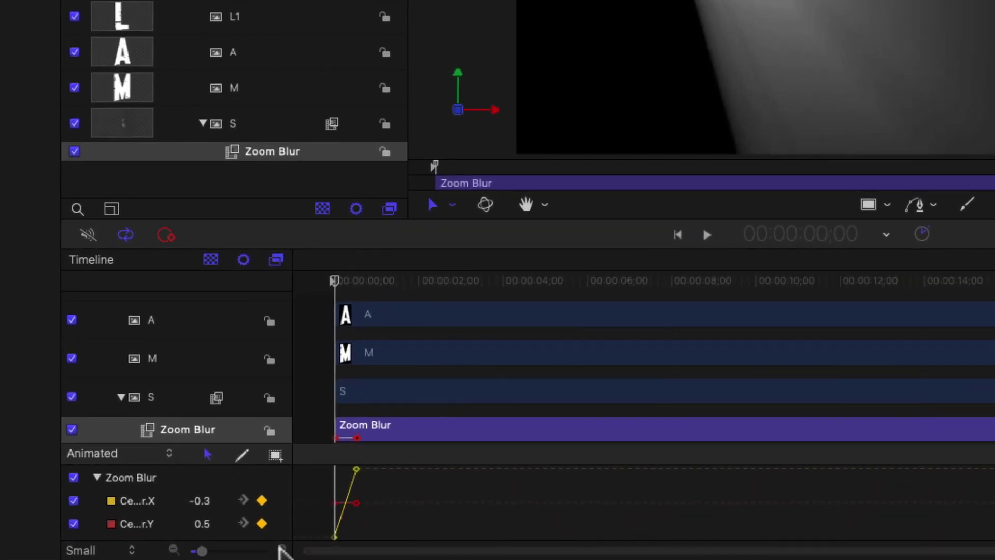
# - Zoom the timeline in and keyframe the Zoom Blur Mix at 0 on frame 0
pyautogui.click(281, 549)
pyautogui.click(281, 549)
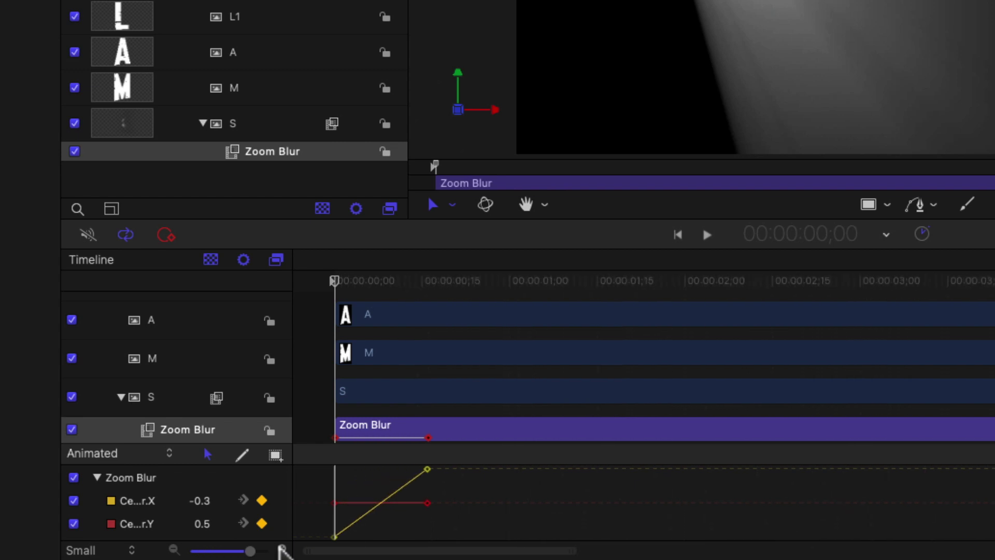
pyautogui.click(282, 549)
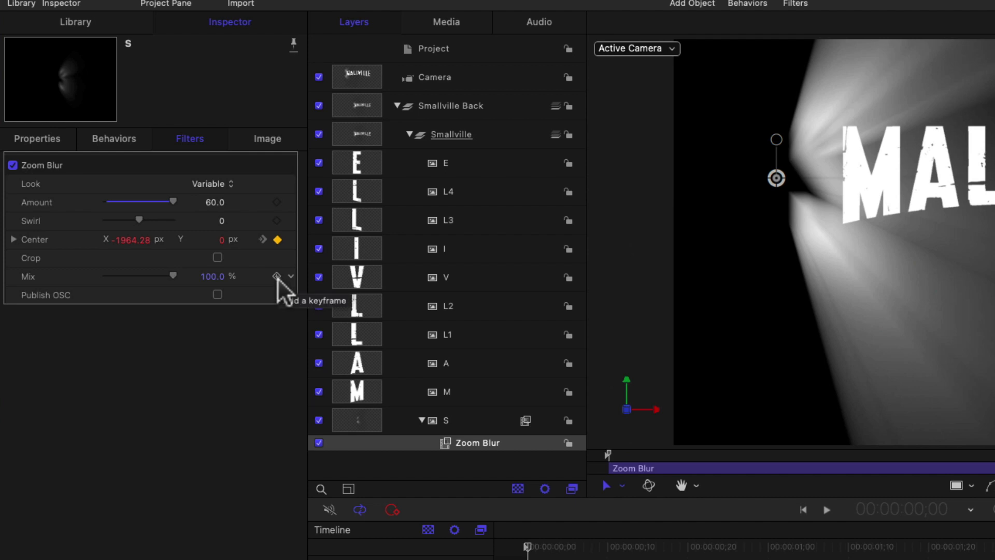
pyautogui.click(277, 276)
pyautogui.click(213, 276)
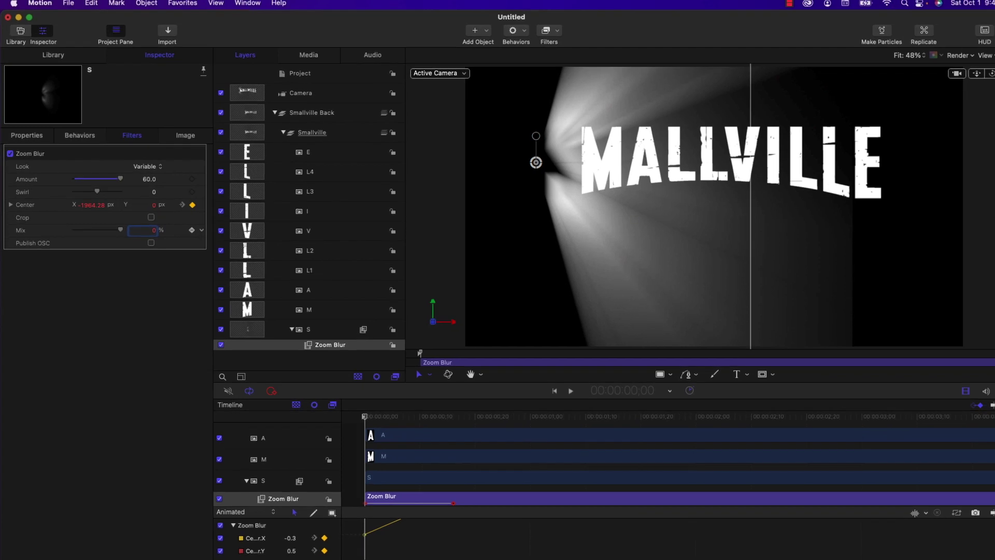
pyautogui.write('0')
pyautogui.press('Return')
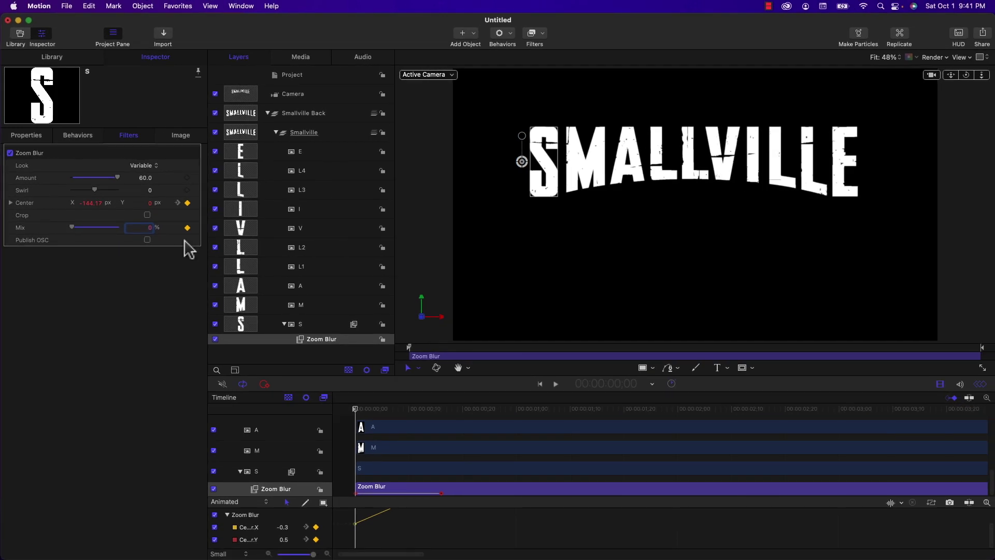
# - Add a Mix keyframe of 20 at frame 4
pyautogui.press('Right')
pyautogui.press('Right')
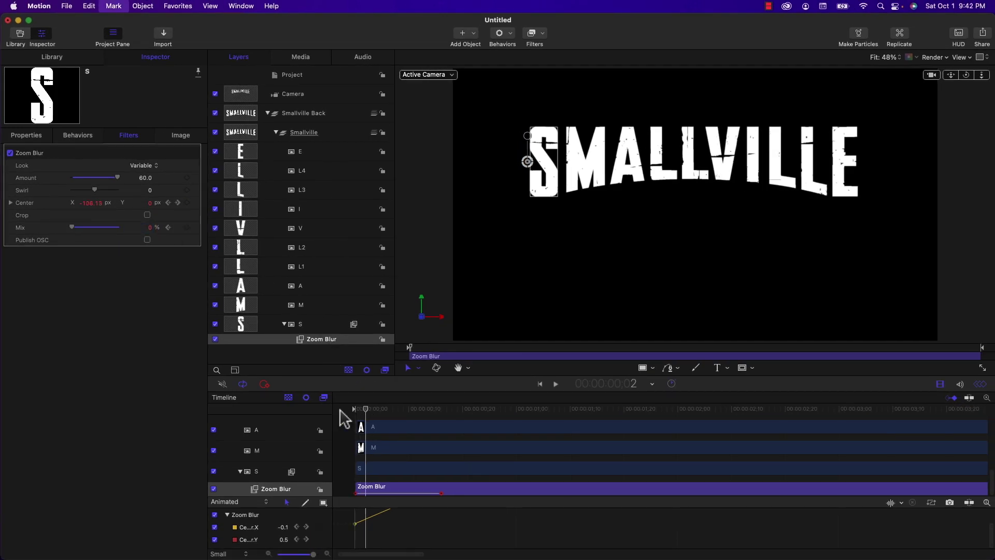
pyautogui.press('Right')
pyautogui.press('Right')
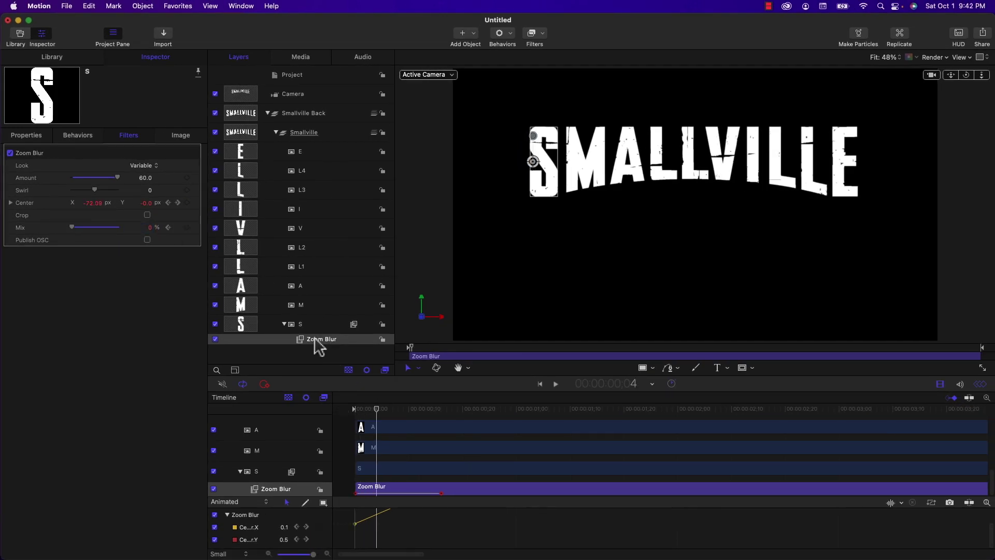
pyautogui.click(187, 227)
pyautogui.click(149, 228)
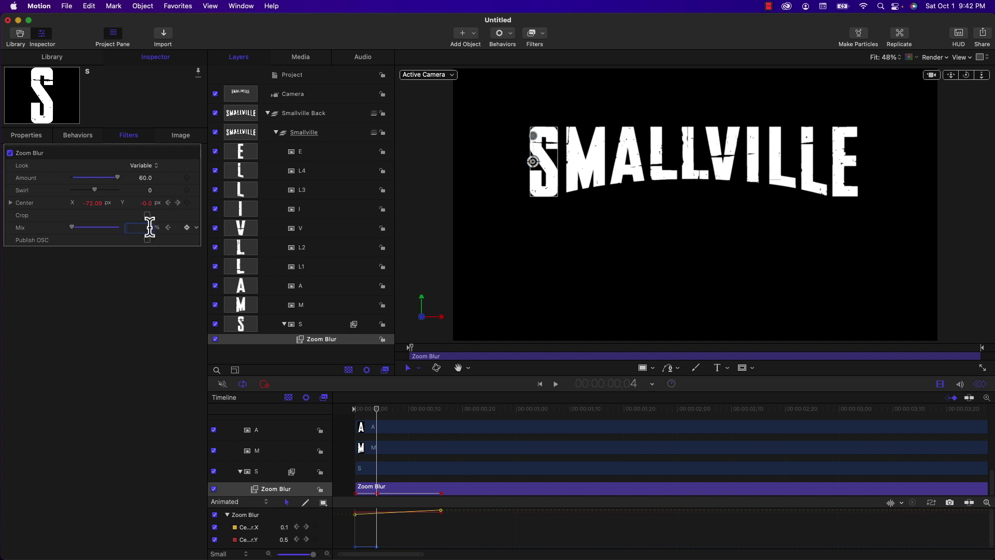
pyautogui.write('20')
pyautogui.press('Return')
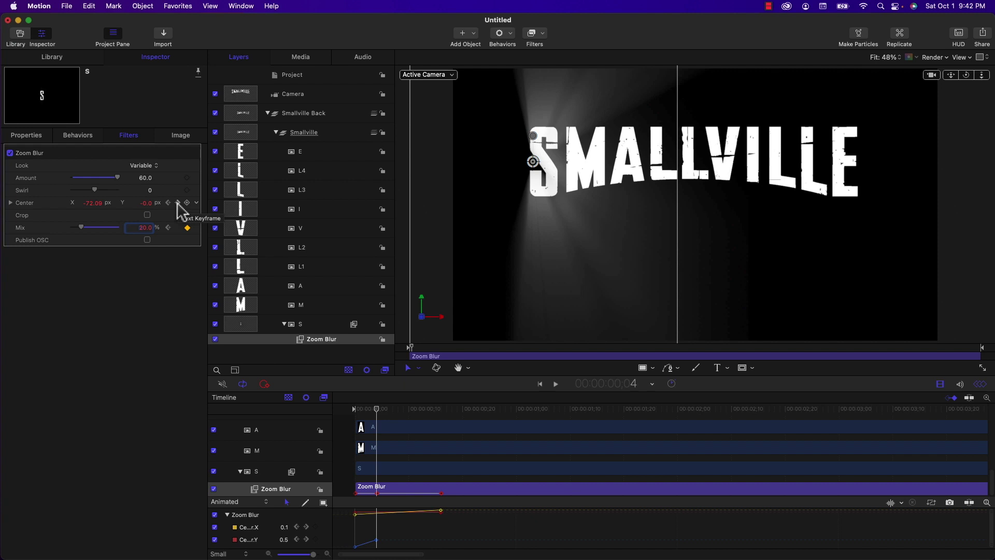
# - Add a Mix keyframe at frame 12 and bring Mix to 0 at frame 16
pyautogui.click(177, 202)
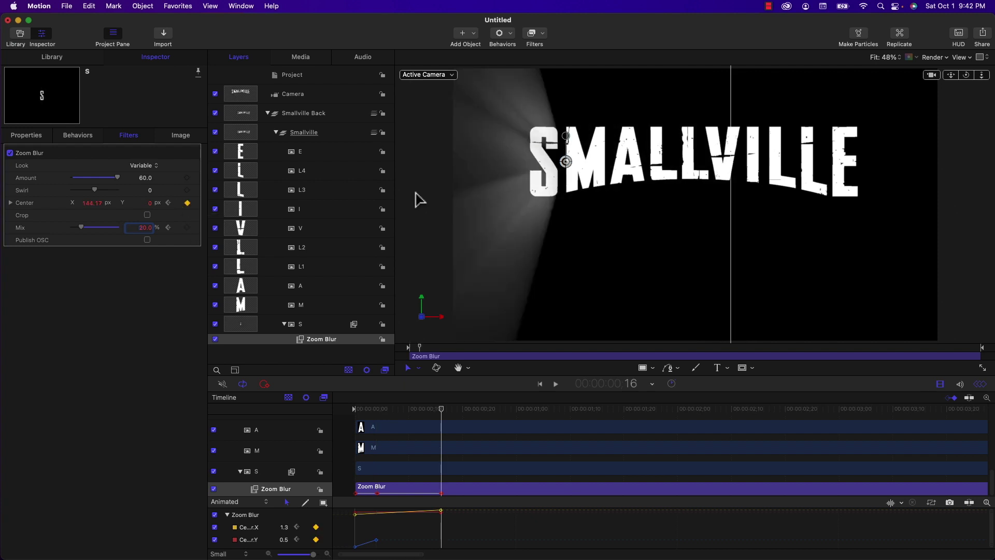
pyautogui.press('Left')
pyautogui.press('Left')
pyautogui.press('Left')
pyautogui.press('Left')
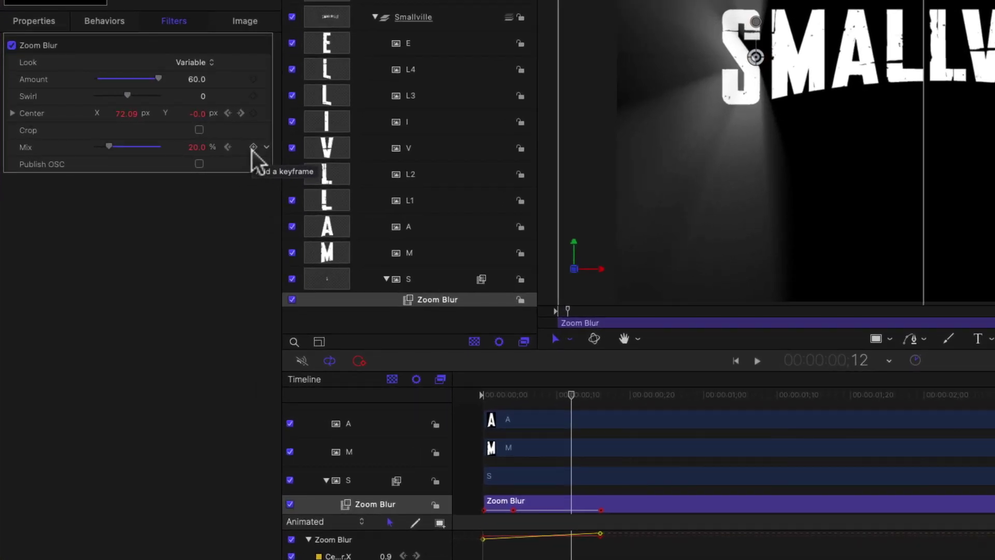
pyautogui.click(253, 147)
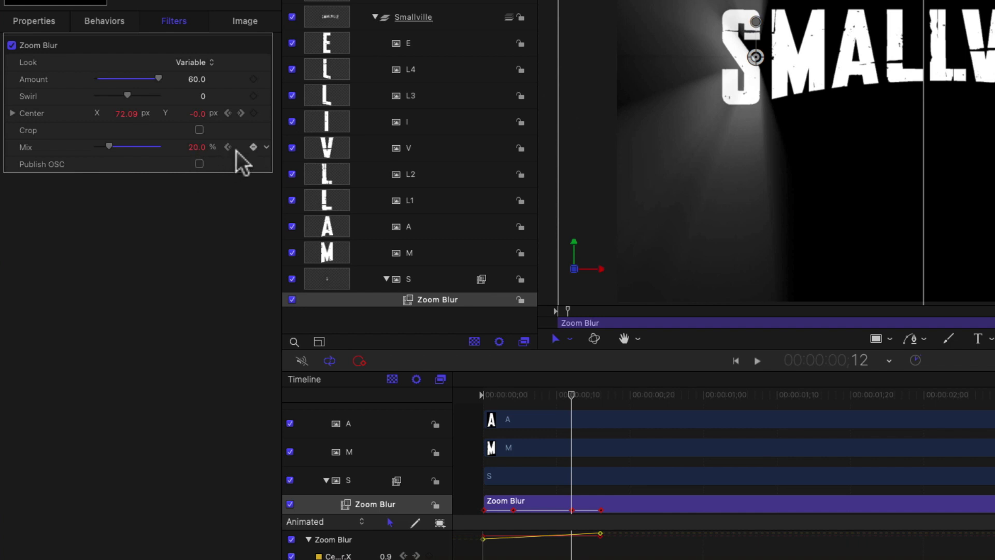
pyautogui.click(242, 113)
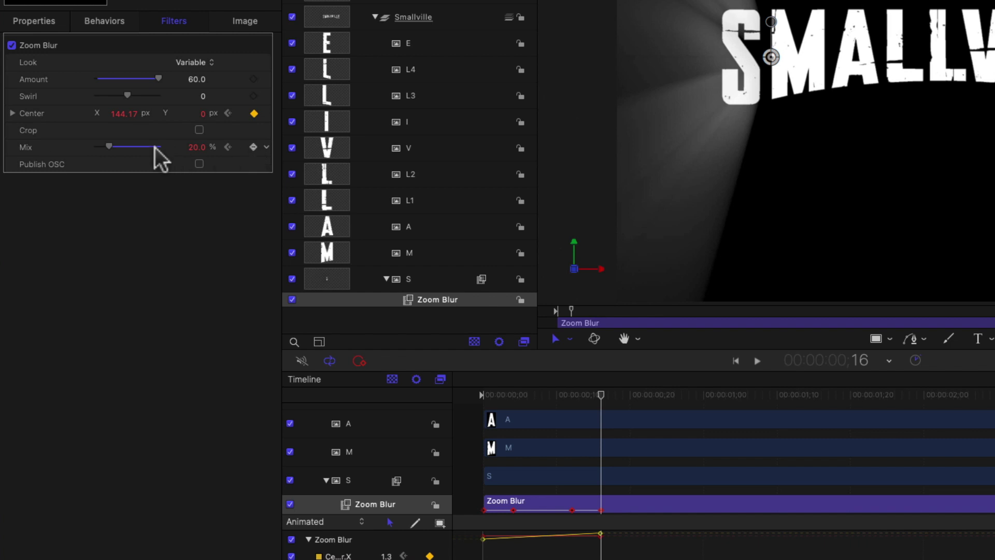
pyautogui.moveTo(110, 146); pyautogui.dragTo(73, 149)
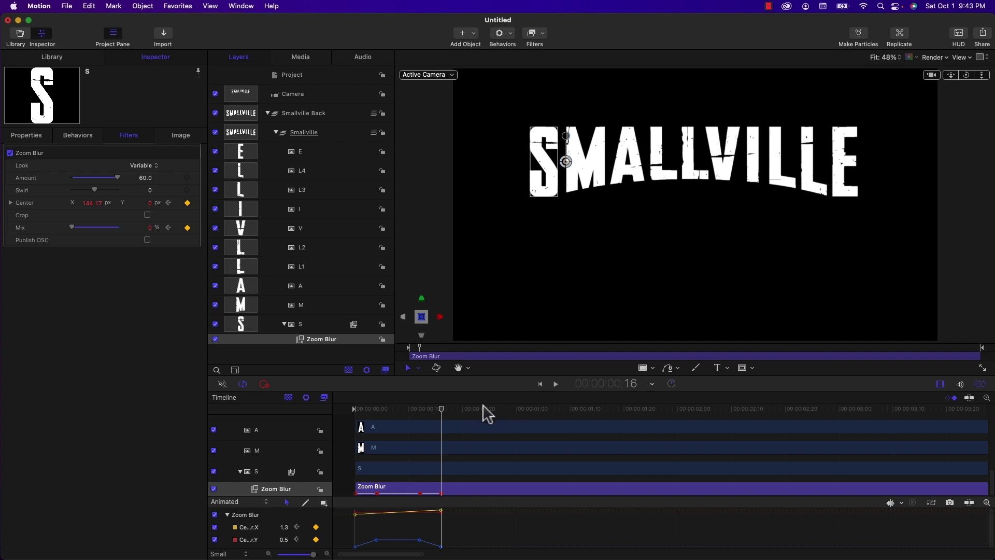
pyautogui.click(356, 409)
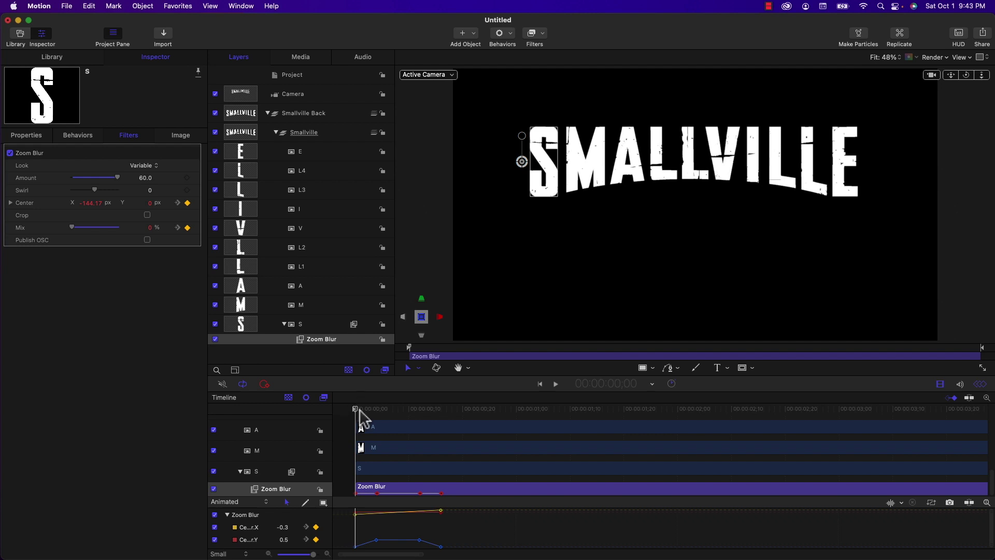
pyautogui.press('space')
pyautogui.click(342, 422)
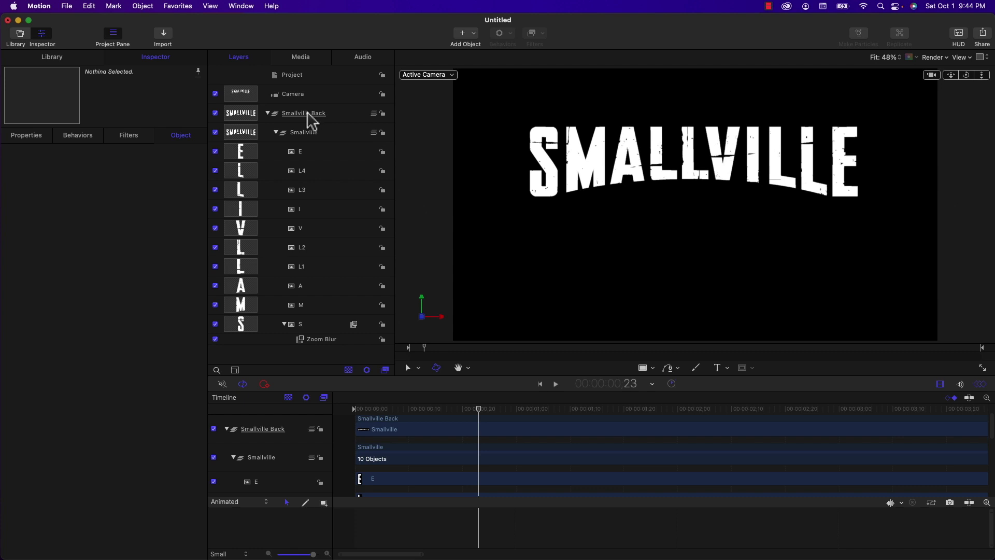
pyautogui.click(307, 113)
# - Apply Colorize to Smallville Back with a dark burnt-orange Remap White To colour and preview
pyautogui.click(533, 36)
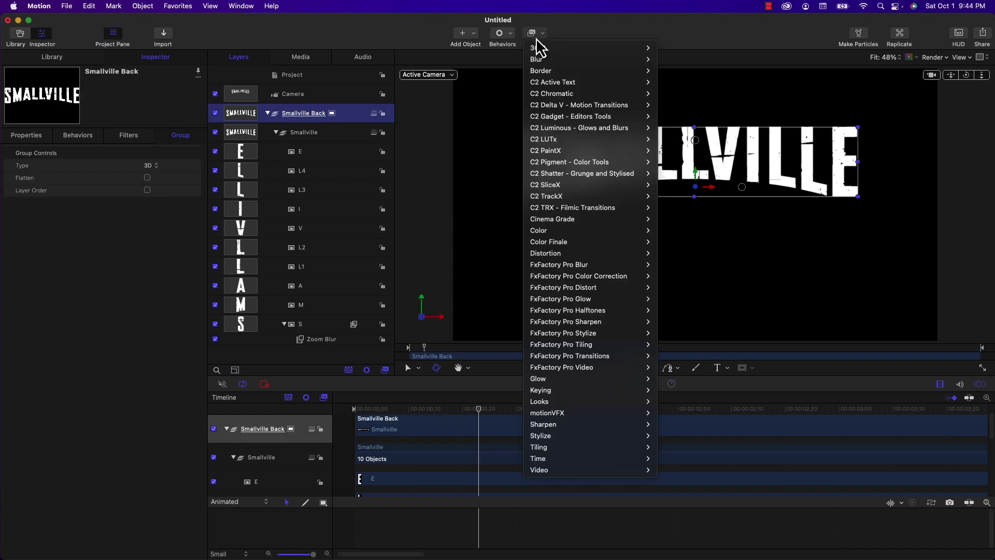
pyautogui.moveTo(552, 229)
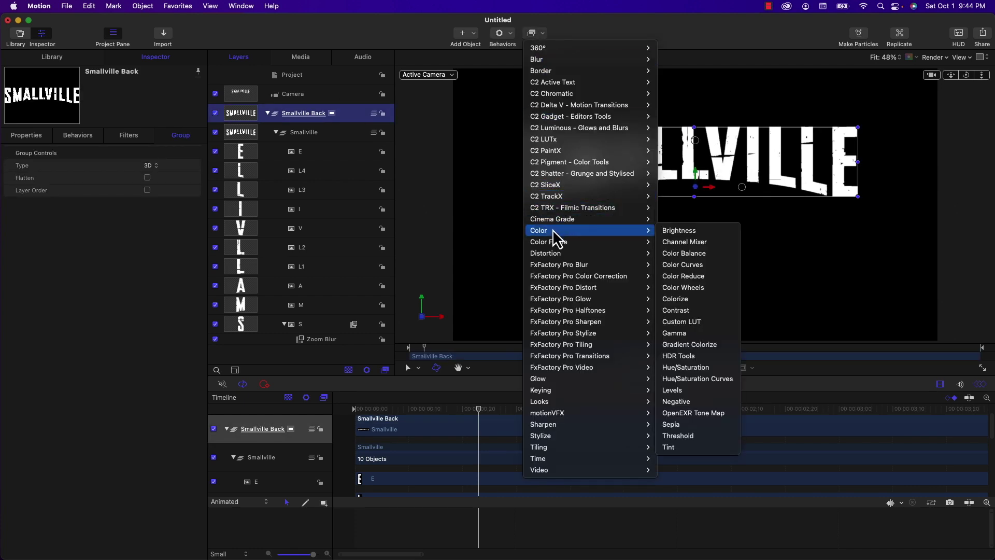
pyautogui.click(692, 300)
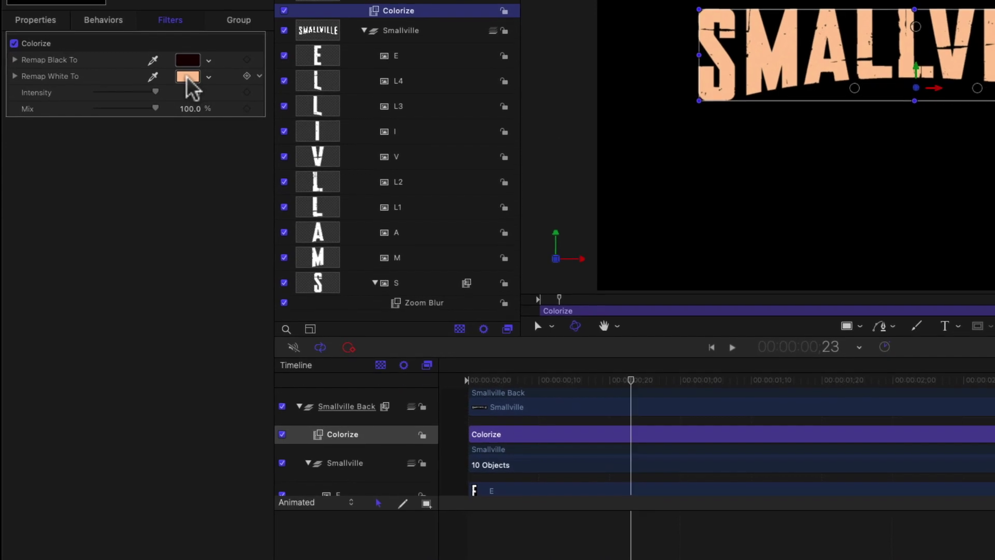
pyautogui.click(185, 167)
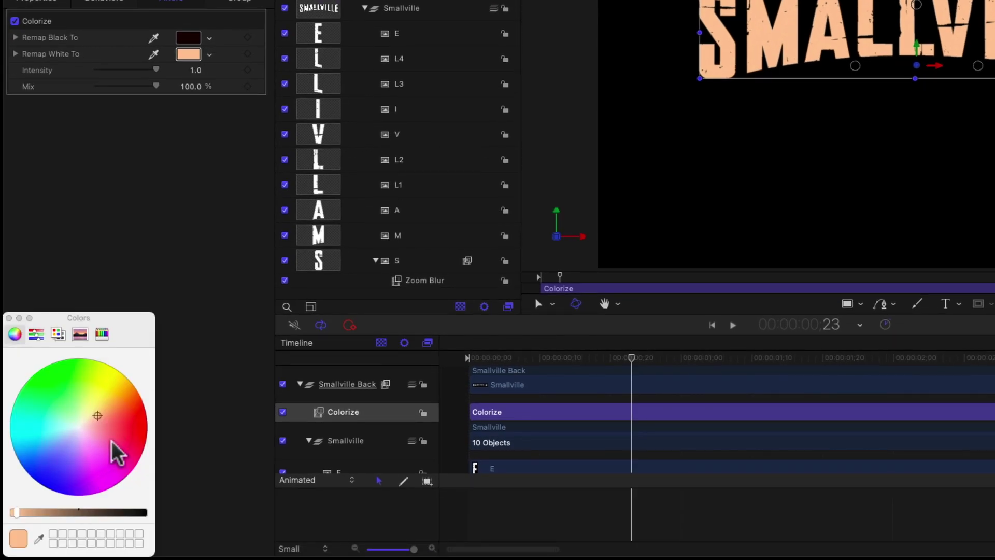
pyautogui.moveTo(98, 416); pyautogui.dragTo(124, 405)
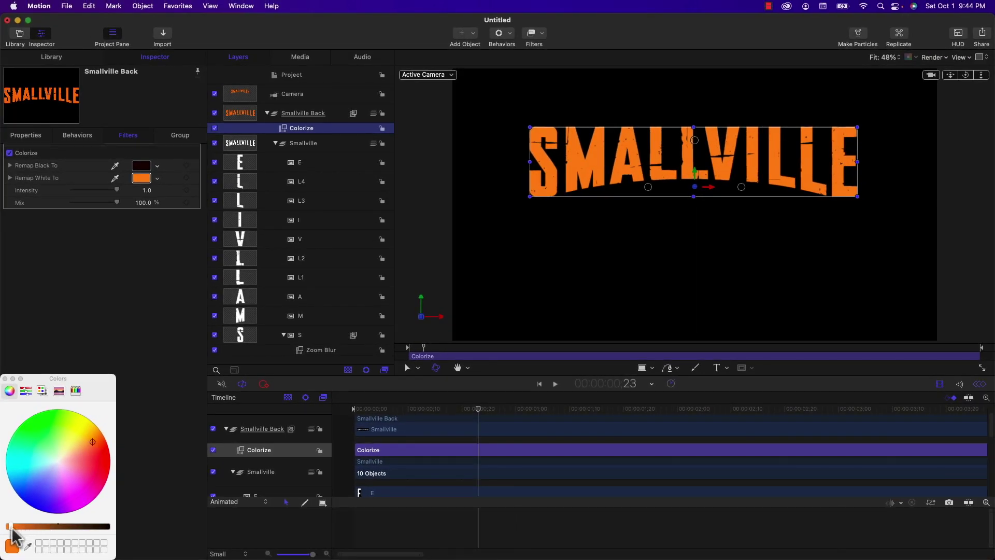
pyautogui.moveTo(10, 526); pyautogui.dragTo(49, 526)
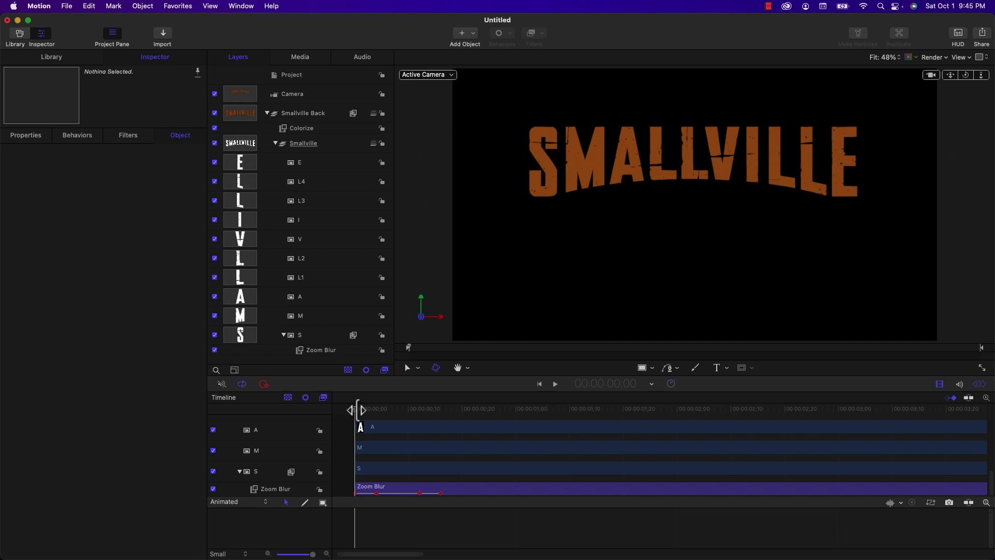
pyautogui.press('space')
pyautogui.press('space')
# - Add a Bloom filter to the S letter with Amount 32
pyautogui.click(306, 335)
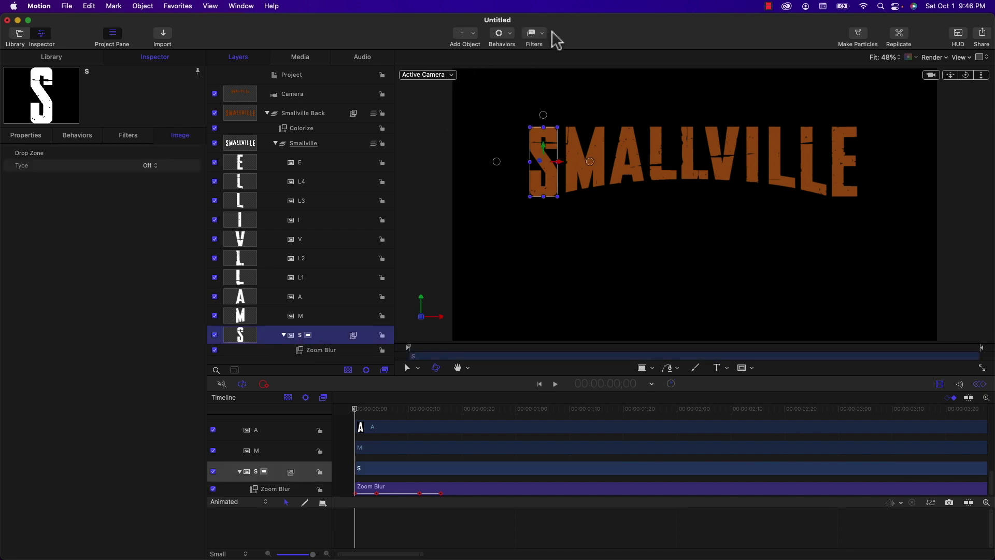
pyautogui.click(535, 34)
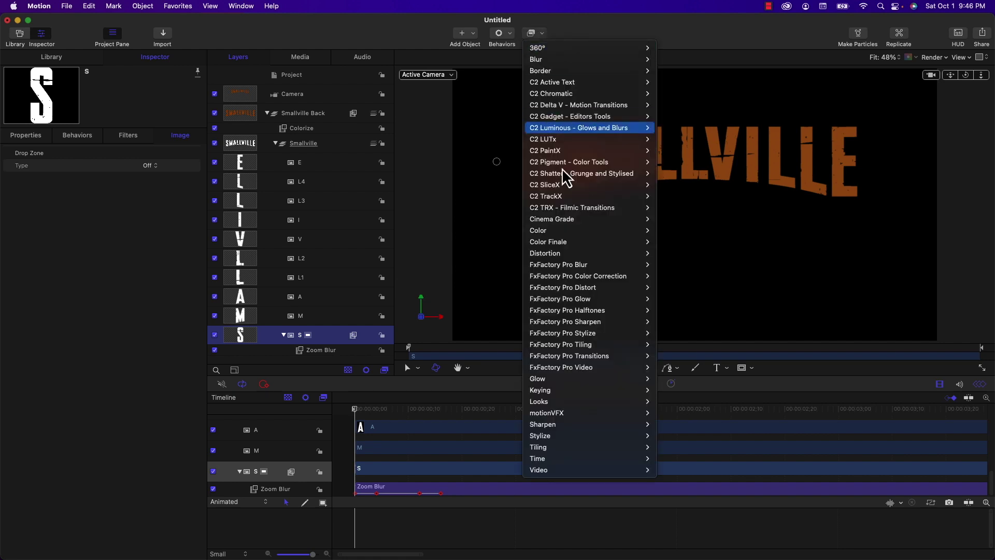
pyautogui.moveTo(542, 382)
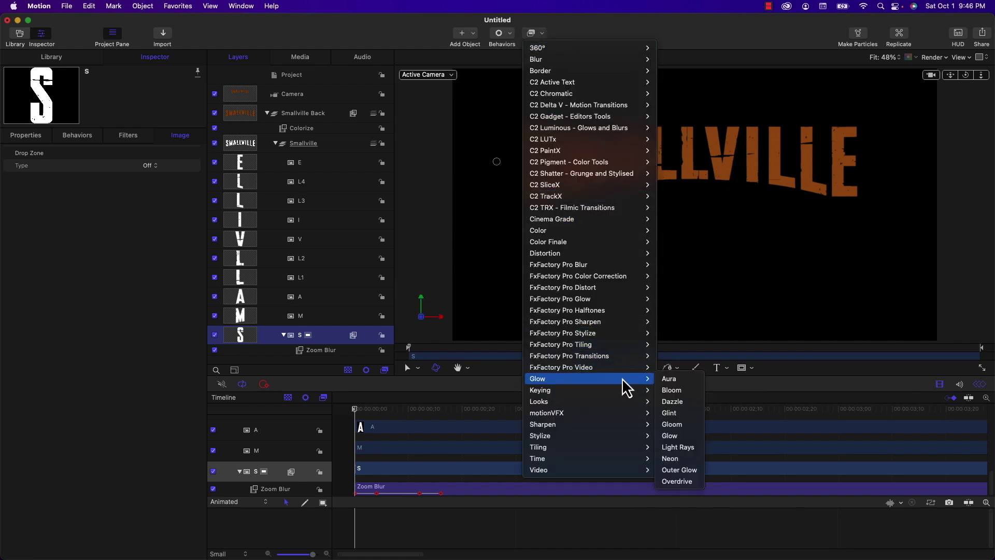
pyautogui.click(671, 390)
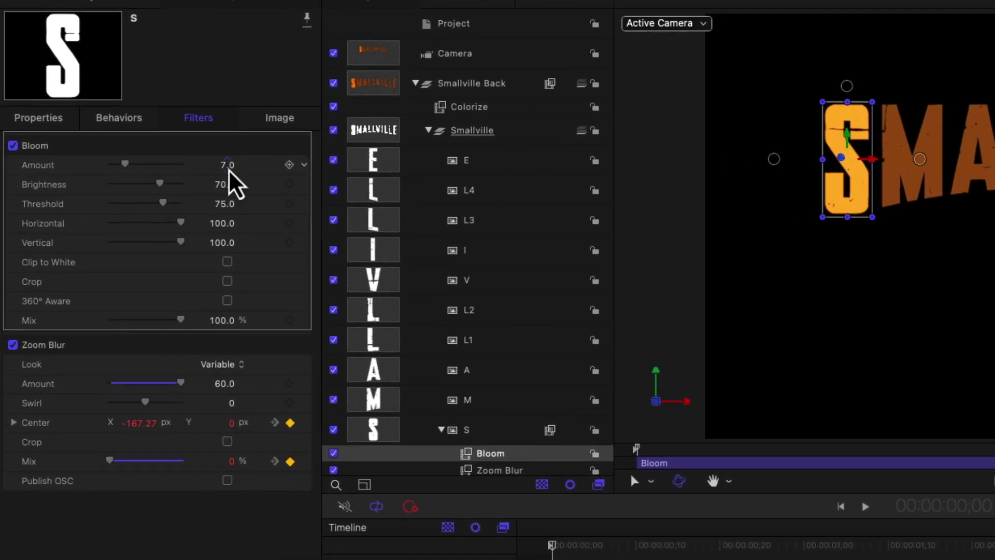
pyautogui.click(226, 165)
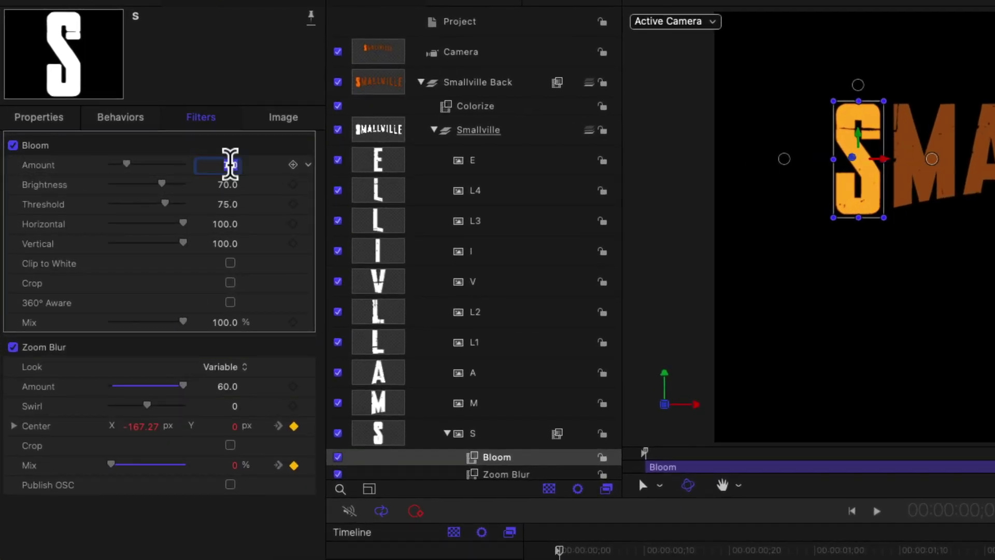
pyautogui.write('32')
pyautogui.press('Return')
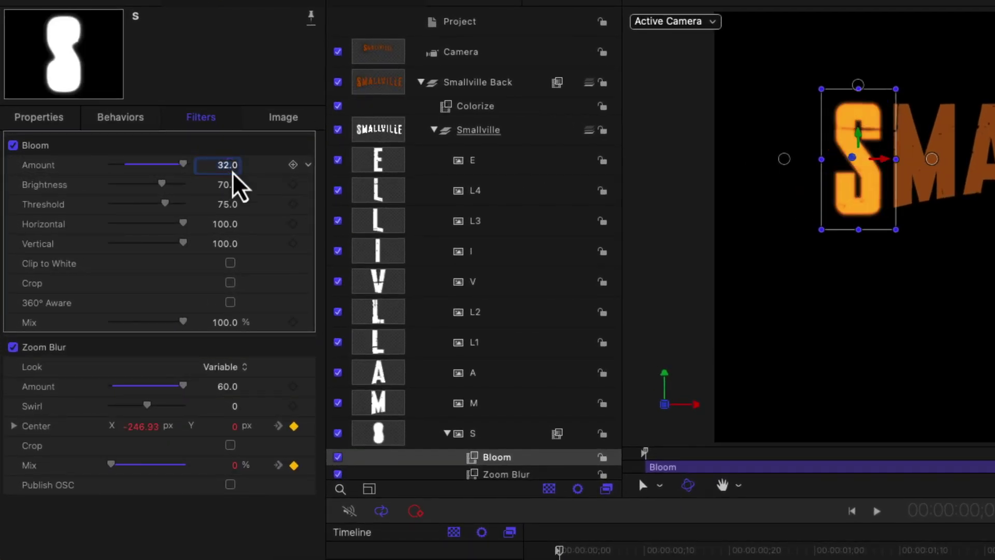
# - Set the S Bloom to Brightness 100, Threshold 0 and Mix 5%
pyautogui.click(219, 186)
pyautogui.write('1000')
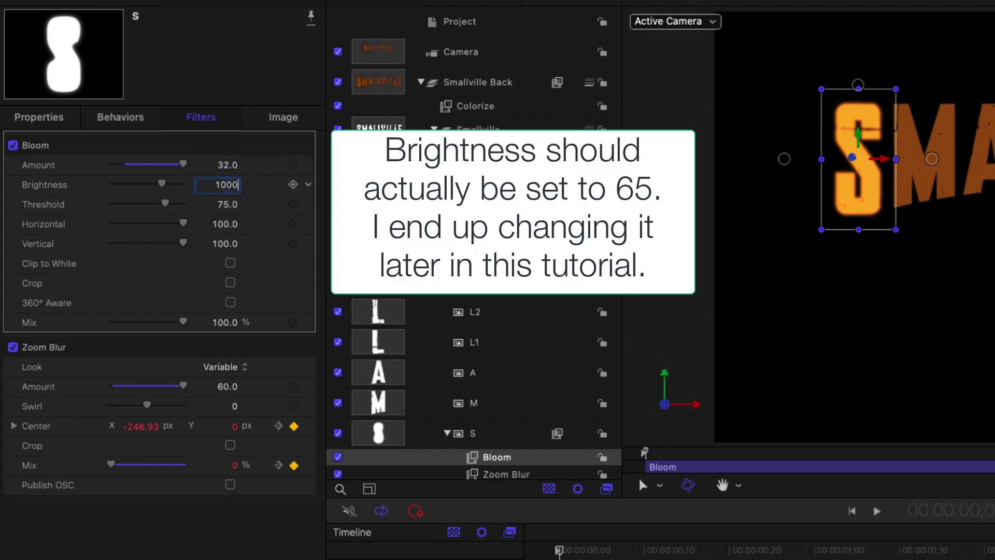
pyautogui.press('Return')
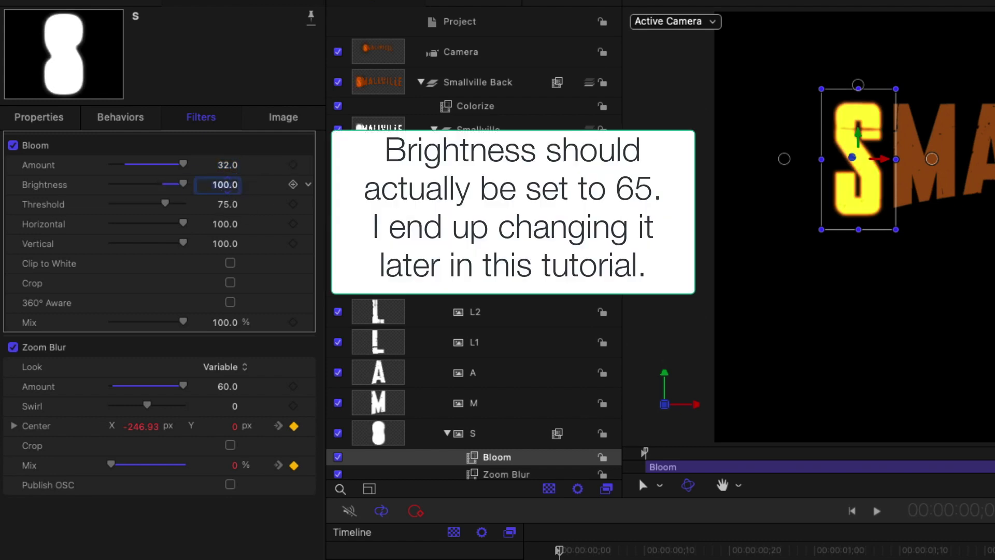
pyautogui.click(235, 205)
pyautogui.write('0')
pyautogui.press('Return')
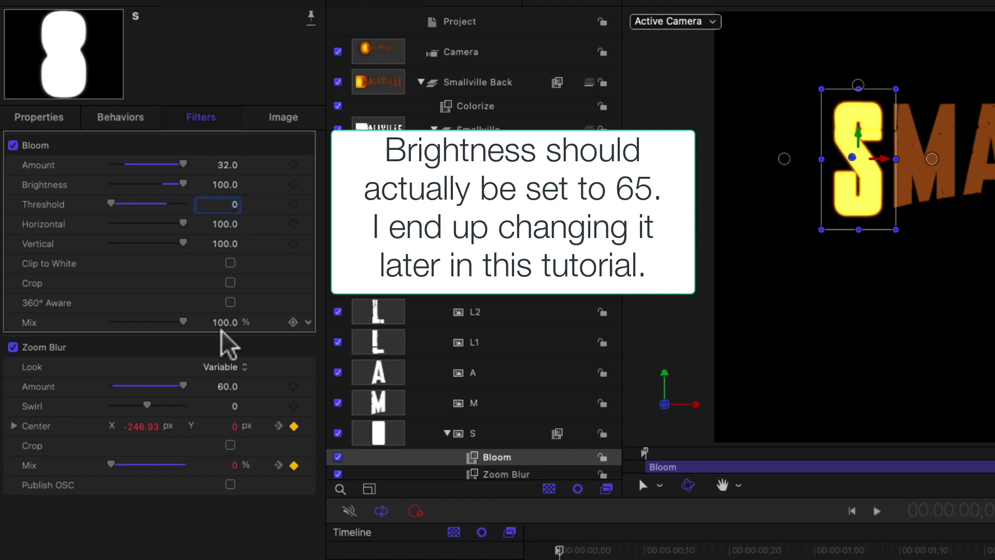
pyautogui.click(223, 324)
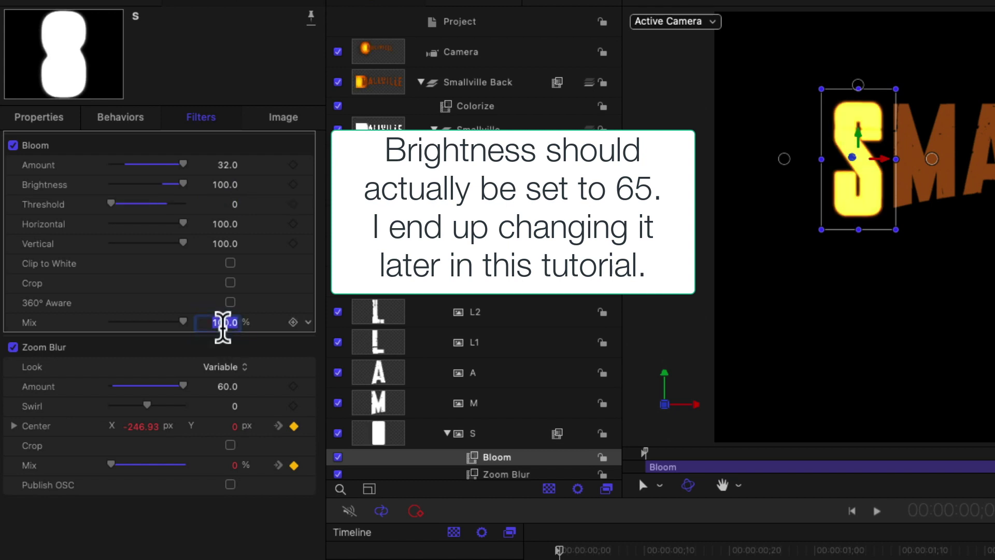
pyautogui.write('5')
pyautogui.press('Return')
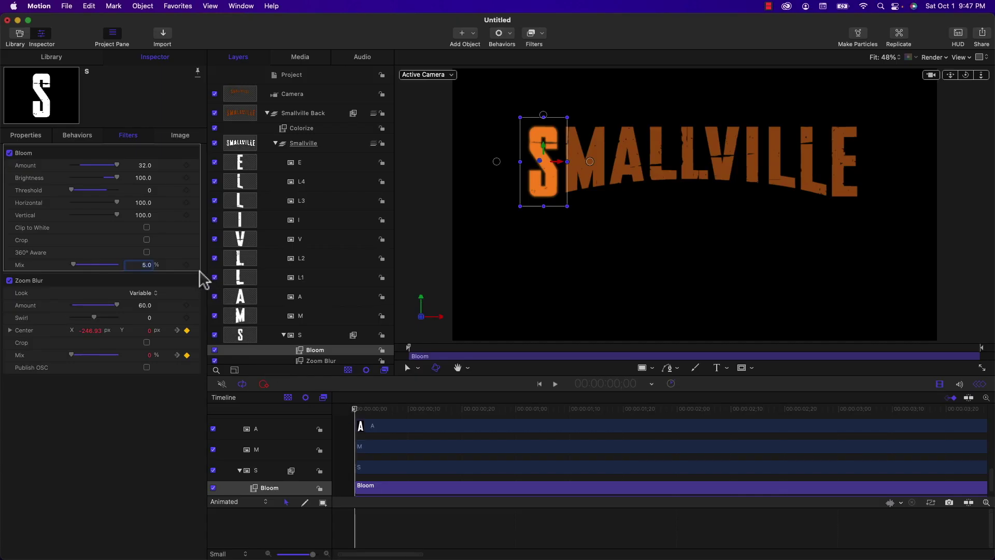
# - Add 5% Bloom Mix keyframes on the S letter at frames 0 and 16
pyautogui.click(187, 265)
pyautogui.scroll(-1, 405, 466)
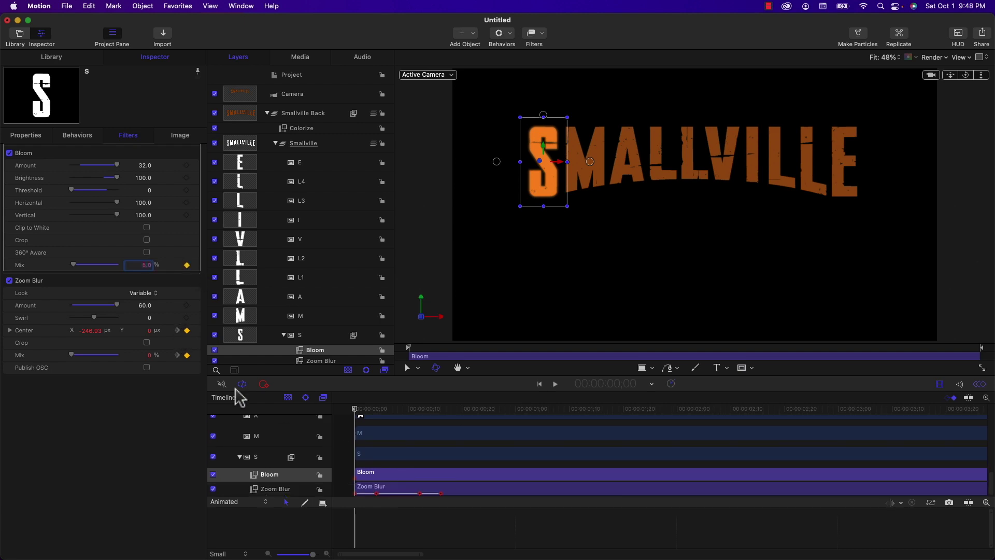
pyautogui.click(177, 330)
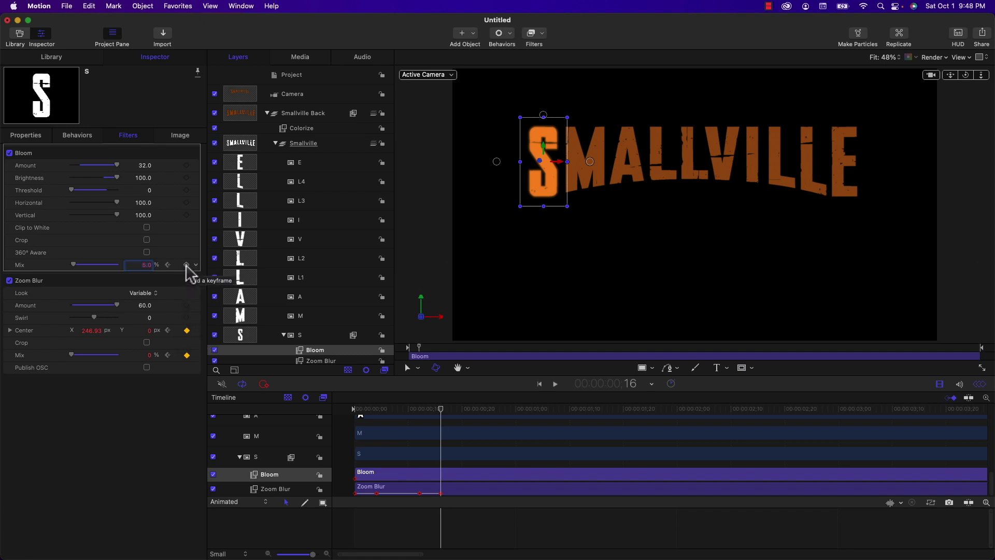
pyautogui.click(186, 265)
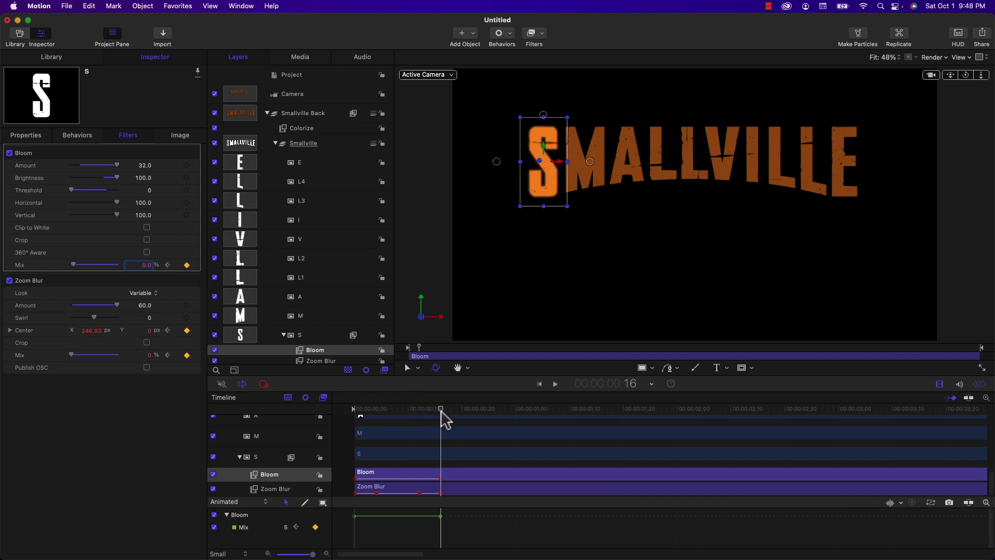
# - Keyframe Bloom Mix at 100% on frame 8 and preview the glow flare
pyautogui.moveTo(441, 409); pyautogui.dragTo(398, 409)
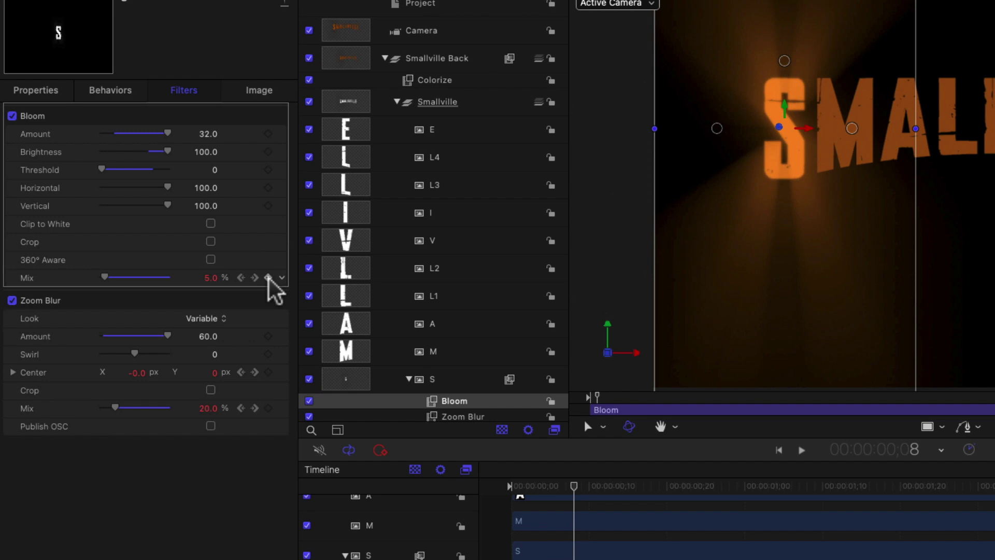
pyautogui.click(268, 277)
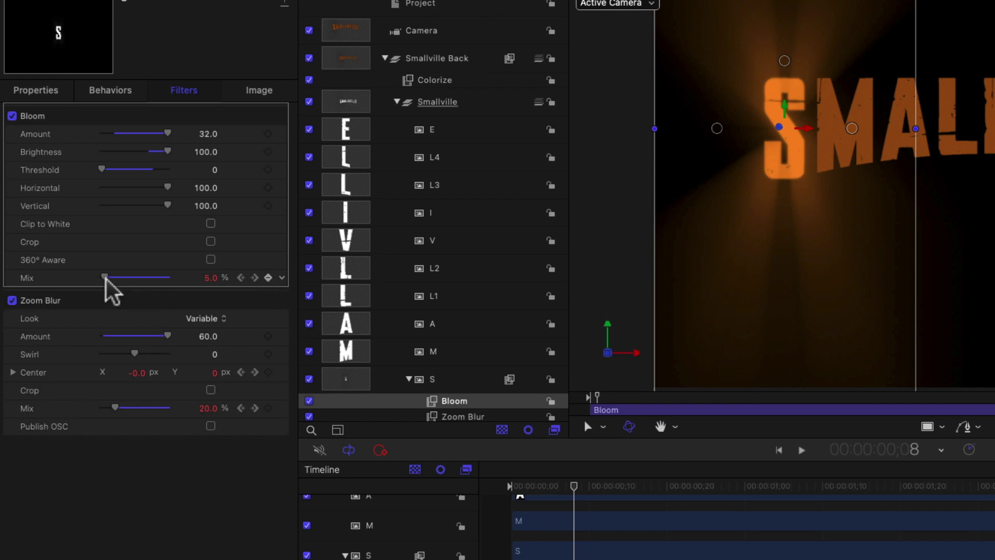
pyautogui.moveTo(105, 279); pyautogui.dragTo(200, 296)
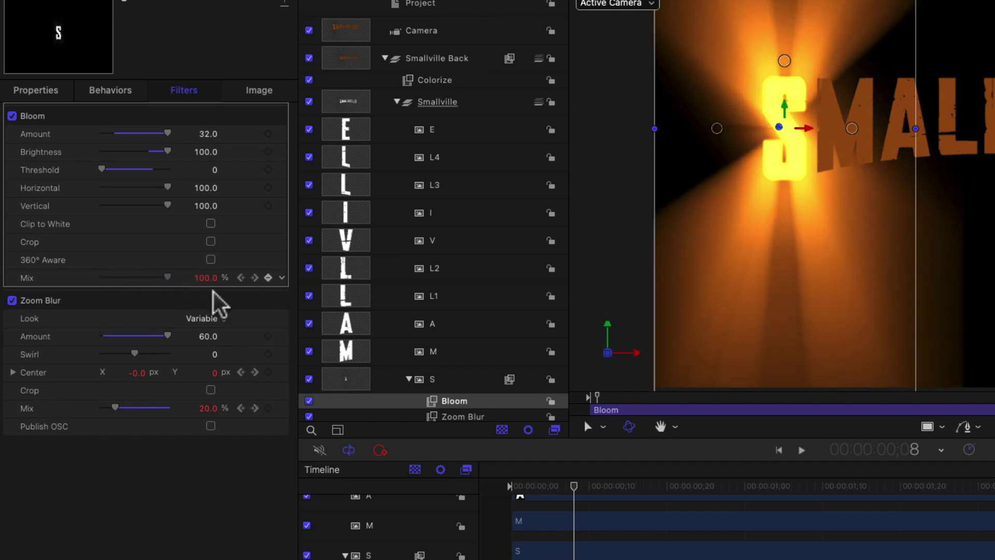
pyautogui.click(501, 429)
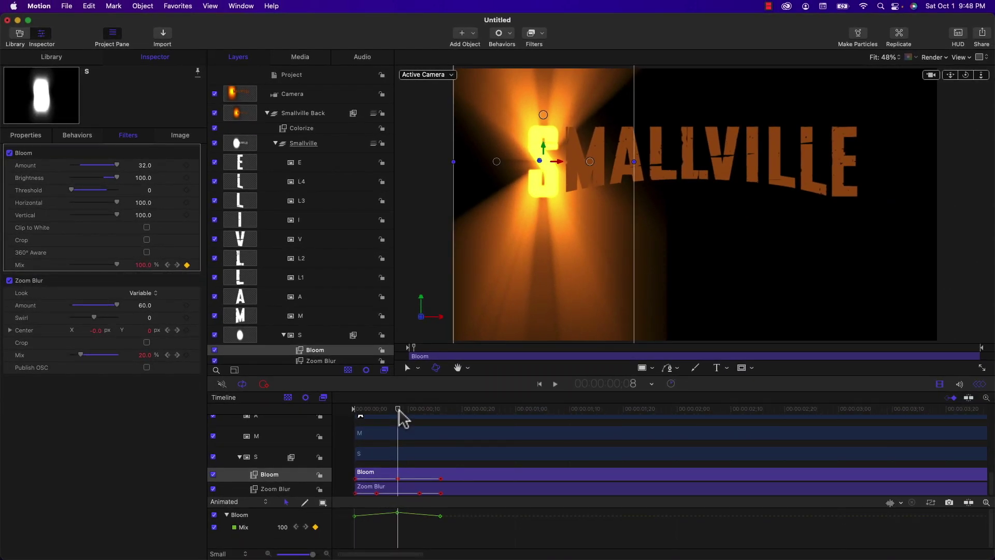
pyautogui.press('space')
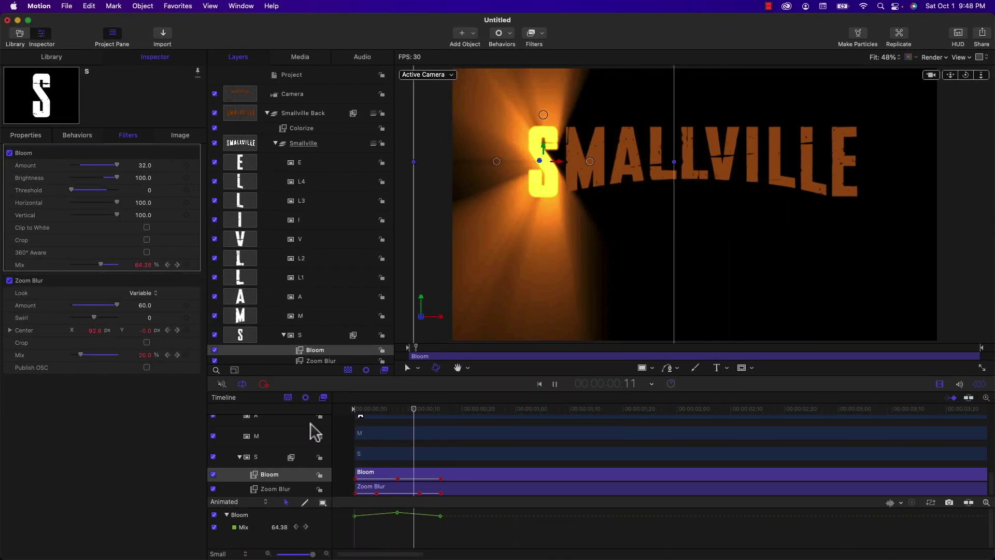
pyautogui.press('space')
pyautogui.press('shift+super+a')
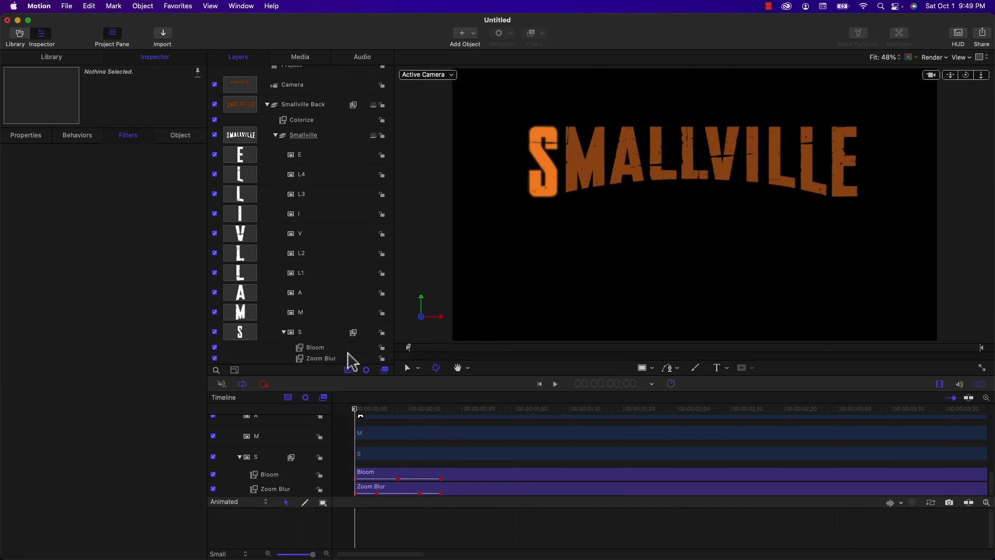
# - Paste the S letter's Bloom and Zoom Blur filters onto M, starting at frame 7
pyautogui.click(319, 354)
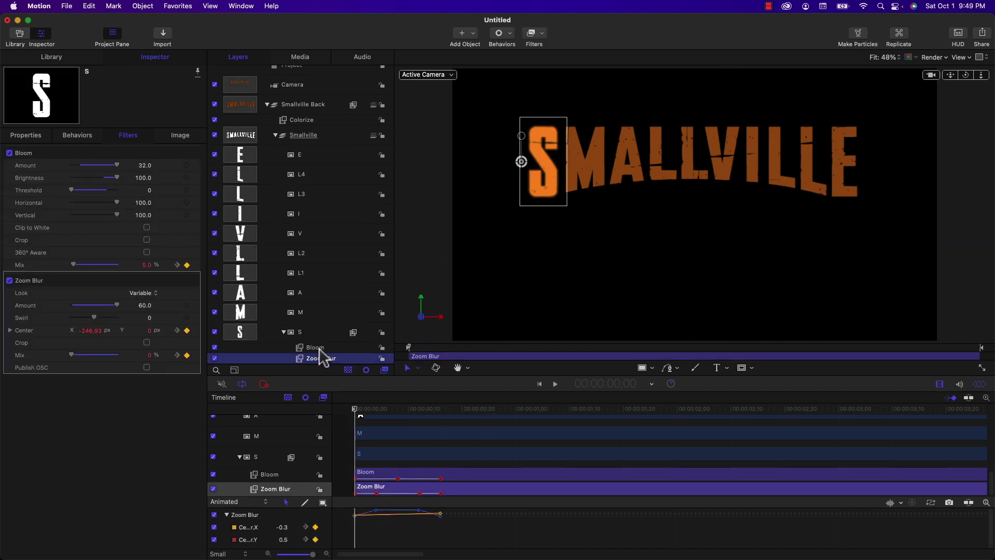
pyautogui.keyDown('shift'); pyautogui.click(317, 347); pyautogui.keyUp('shift')
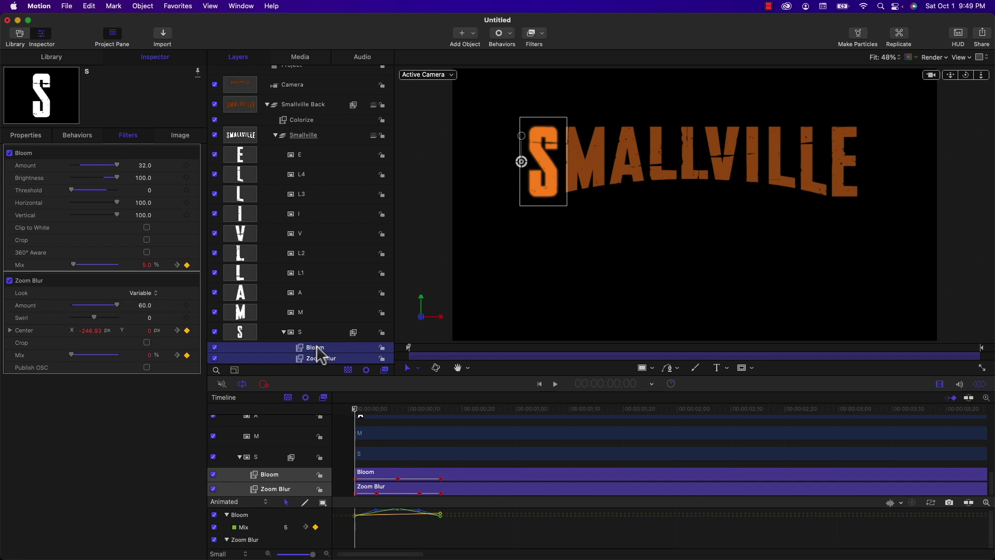
pyautogui.click(307, 314)
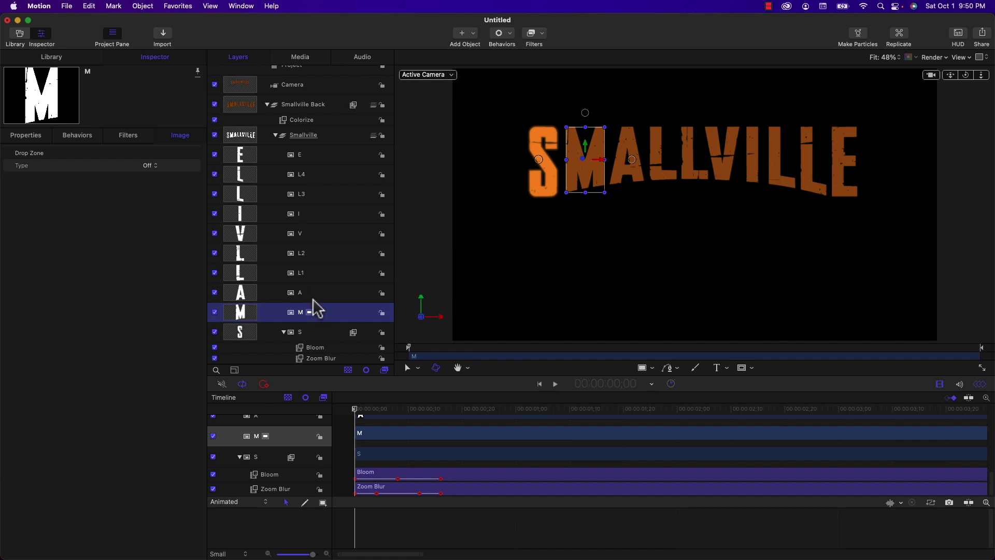
pyautogui.press('space')
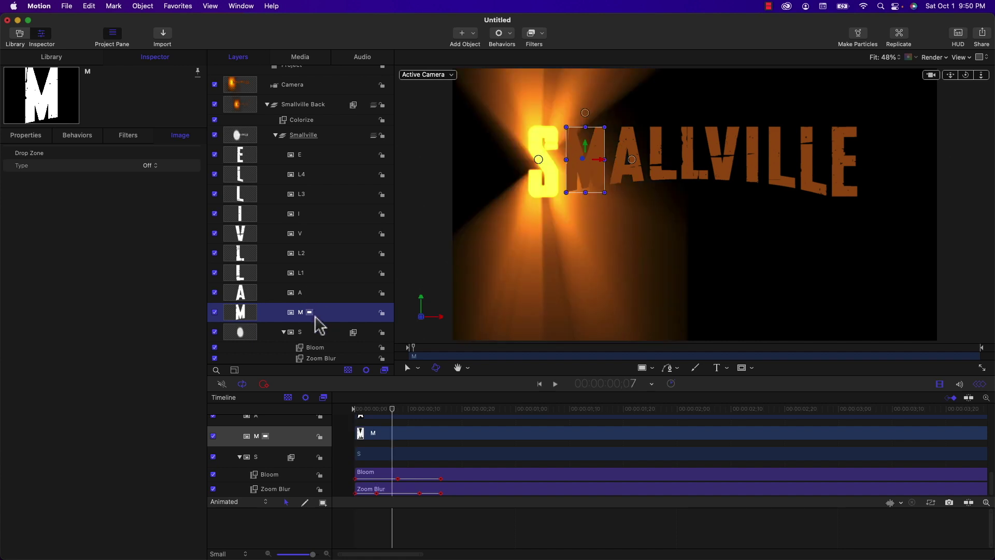
pyautogui.press('super+v')
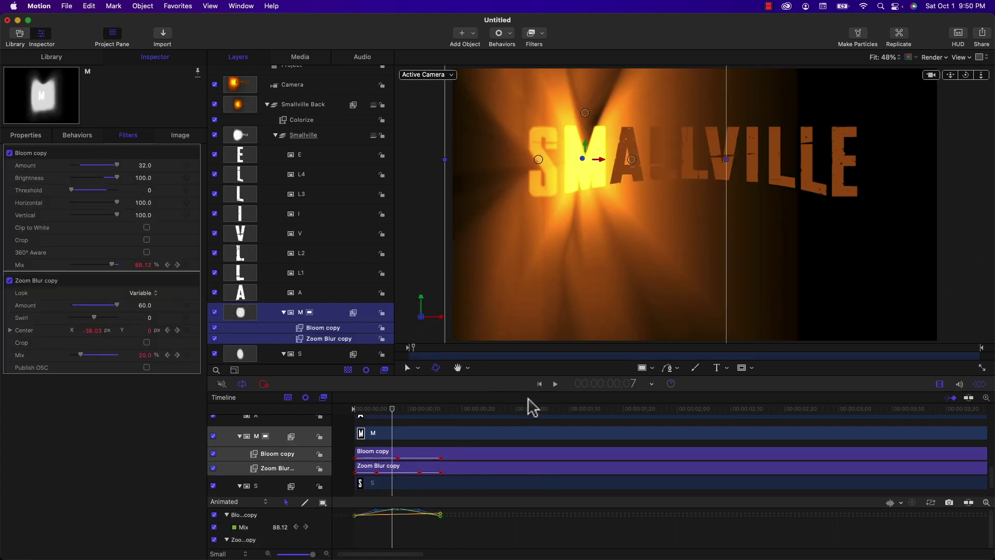
pyautogui.click(506, 441)
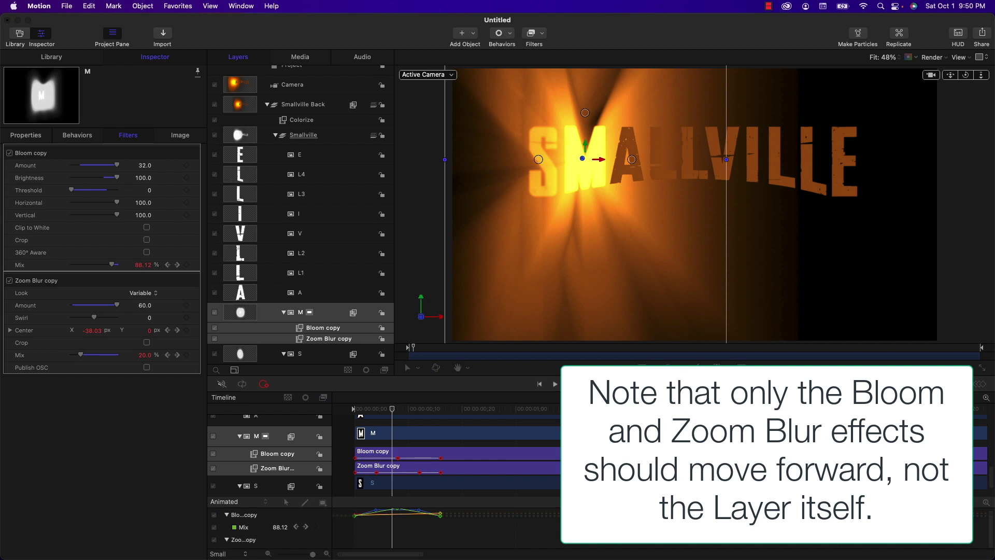
pyautogui.hotkey('shift', '[')
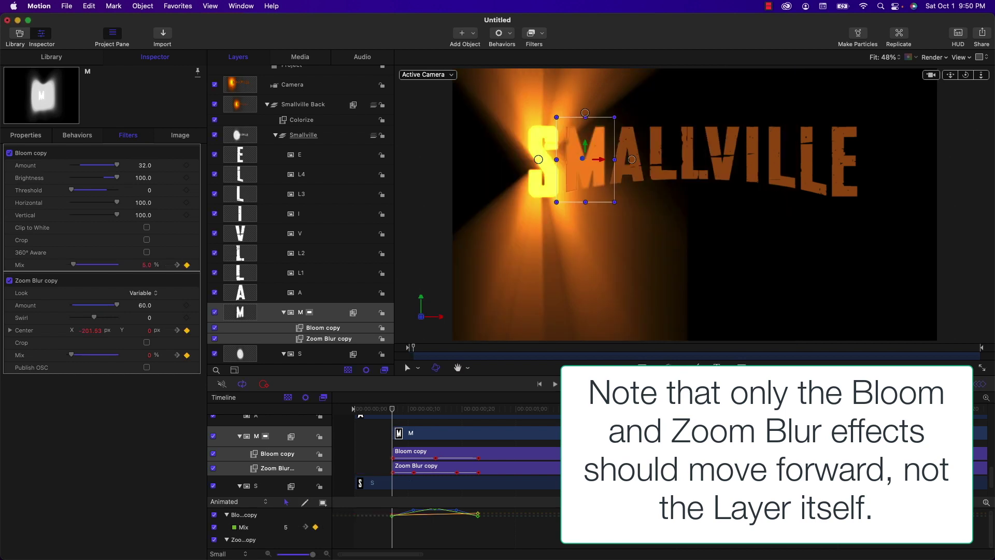
# - Paste the Bloom and Zoom Blur filters onto A, delayed by 14 frames
pyautogui.click(310, 292)
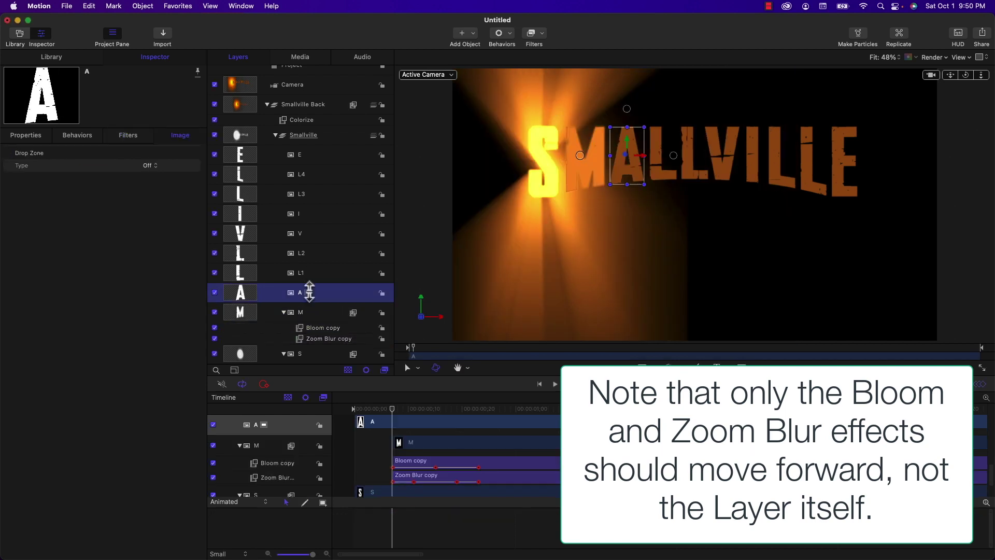
pyautogui.press('super+v')
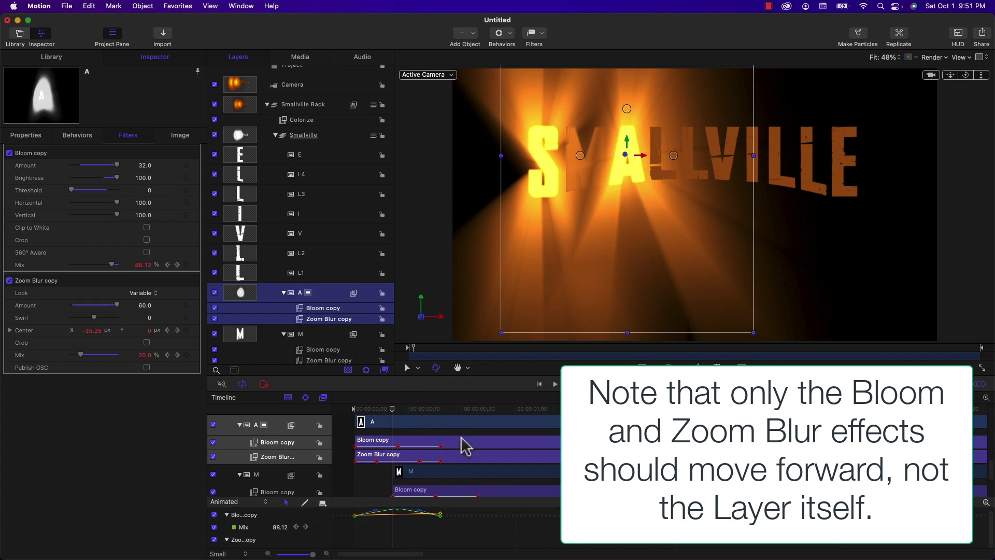
pyautogui.moveTo(470, 447); pyautogui.dragTo(469, 465)
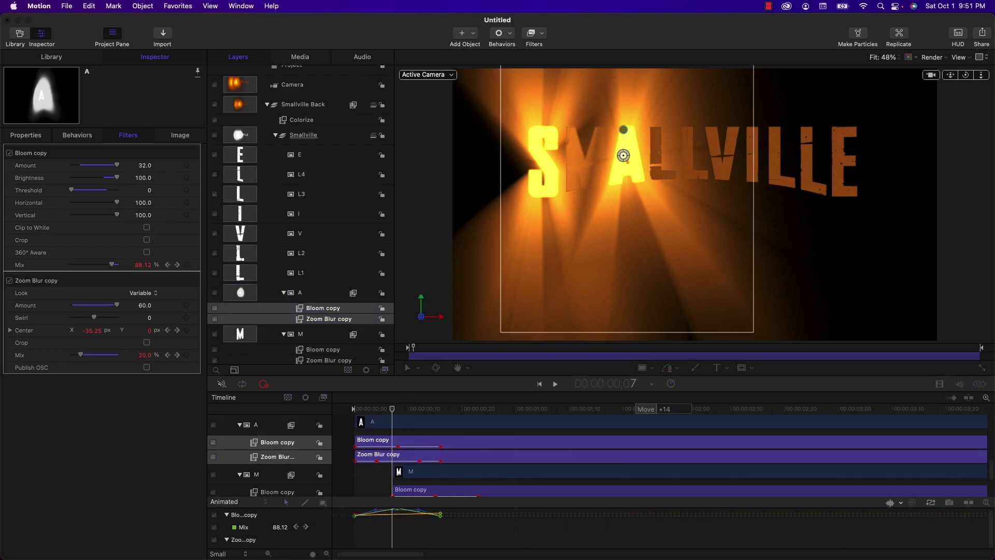
pyautogui.moveTo(544, 456); pyautogui.dragTo(544, 456)
# - Paste the glow and blur filters onto L1 and L2, staggering their clips later
pyautogui.click(328, 271)
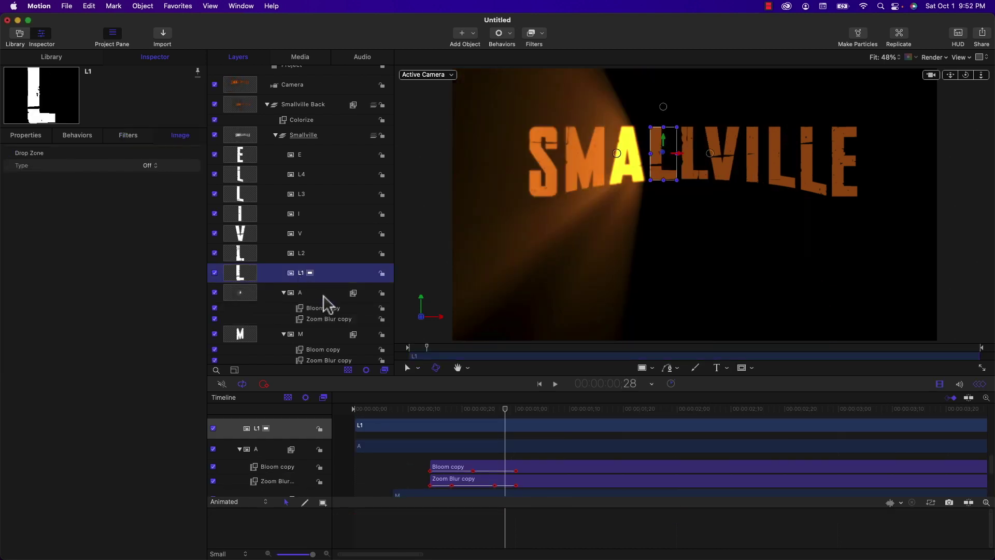
pyautogui.press('super+v')
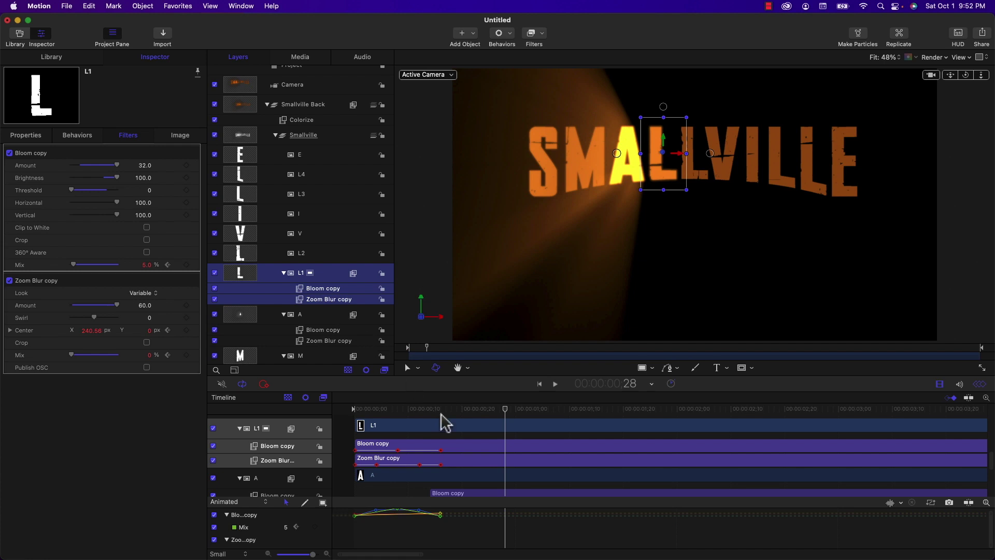
pyautogui.click(471, 461)
pyautogui.keyDown('shift'); pyautogui.click(468, 445); pyautogui.keyUp('shift')
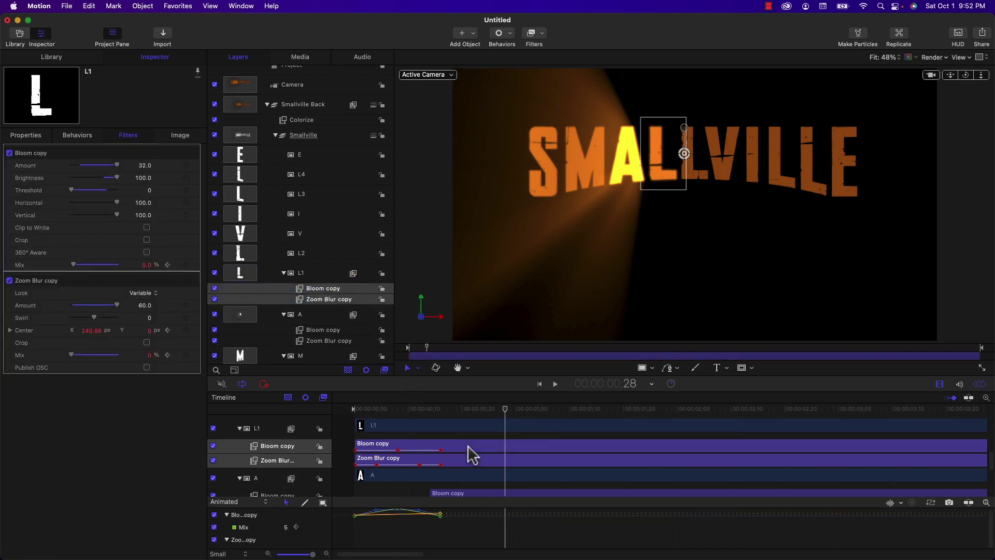
pyautogui.moveTo(473, 455); pyautogui.dragTo(475, 457)
pyautogui.moveTo(361, 457); pyautogui.dragTo(473, 456)
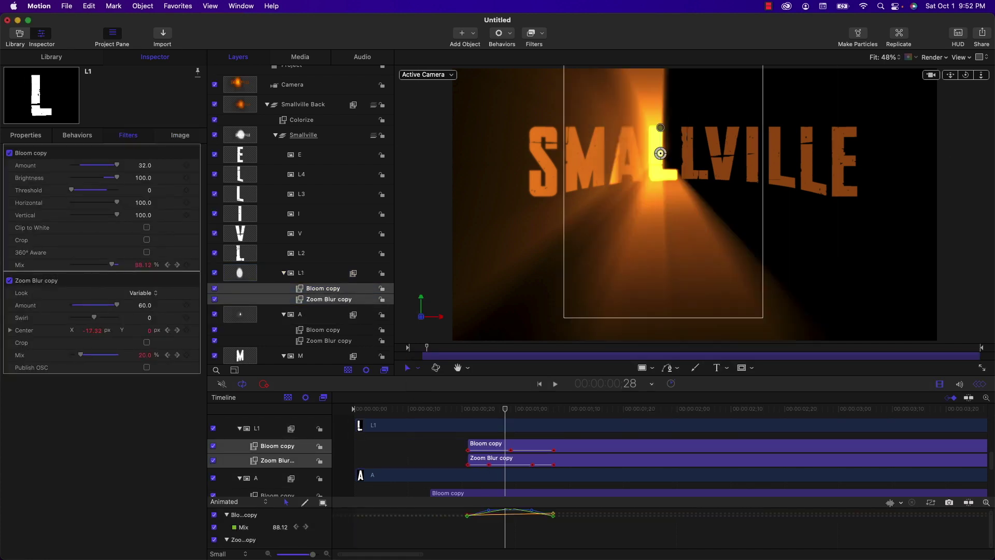
pyautogui.scroll(2, 468, 453)
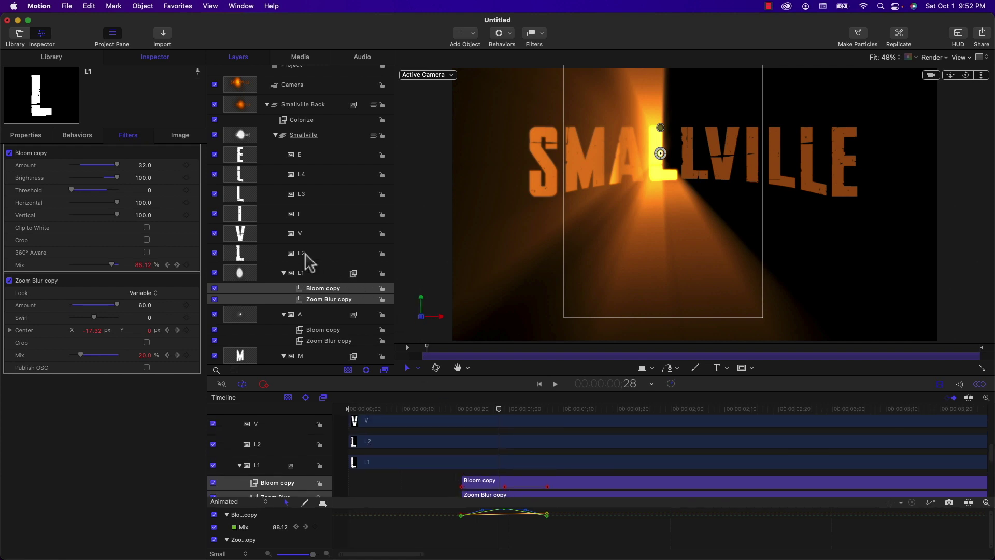
pyautogui.moveTo(304, 253); pyautogui.dragTo(304, 253)
pyautogui.moveTo(473, 449); pyautogui.dragTo(461, 479)
# - Paste the glow and blur filters onto V, I, L3, L4 and E, then return to start
pyautogui.press('Up')
pyautogui.press('Up')
pyautogui.press('super+v')
pyautogui.press('Up')
pyautogui.press('Up')
pyautogui.press('super+v')
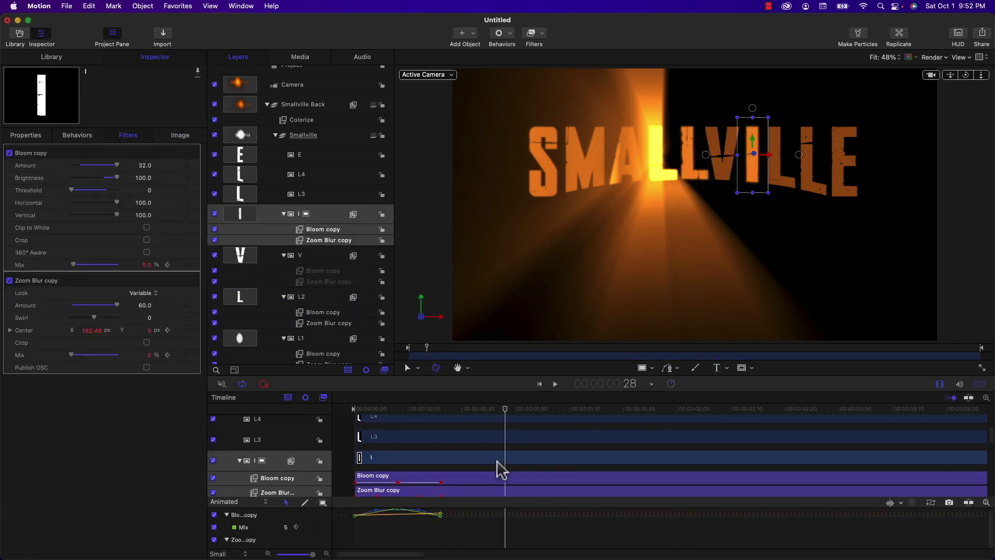
pyautogui.press('Up')
pyautogui.press('Up')
pyautogui.press('super+v')
pyautogui.press('Up')
pyautogui.press('Up')
pyautogui.press('super+v')
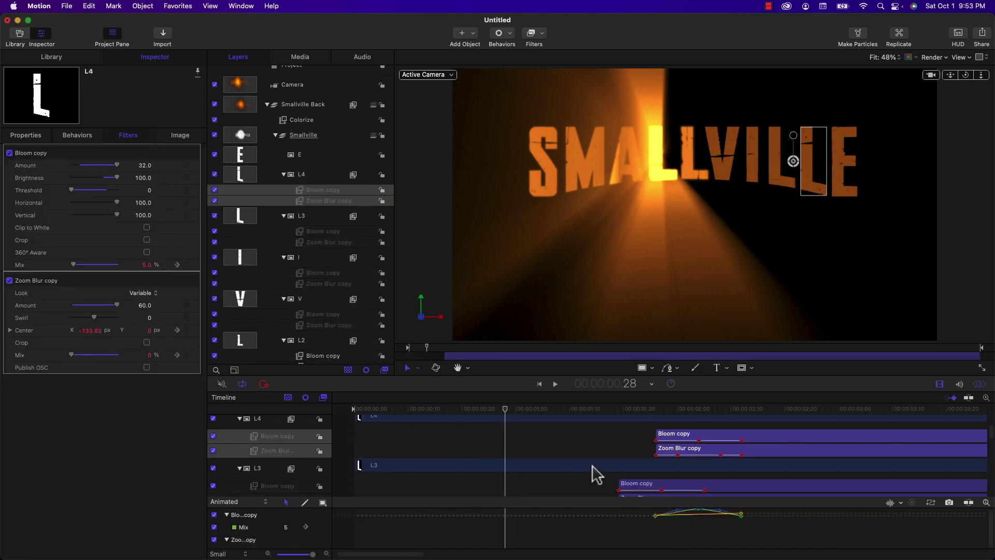
pyautogui.press('Up')
pyautogui.press('Up')
pyautogui.press('super+v')
pyautogui.press('shift+super+a')
pyautogui.scroll(-8, 544, 456)
pyautogui.press('Home')
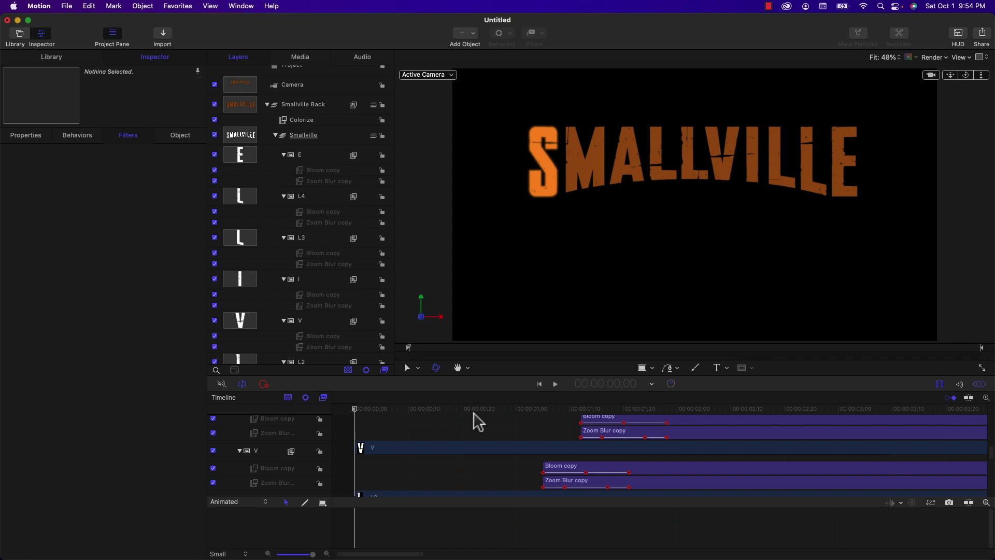
# - Play the zoom-blurred SMALLVILLE animation, rewind to frame one, and show the Add Object list
pyautogui.press('space')
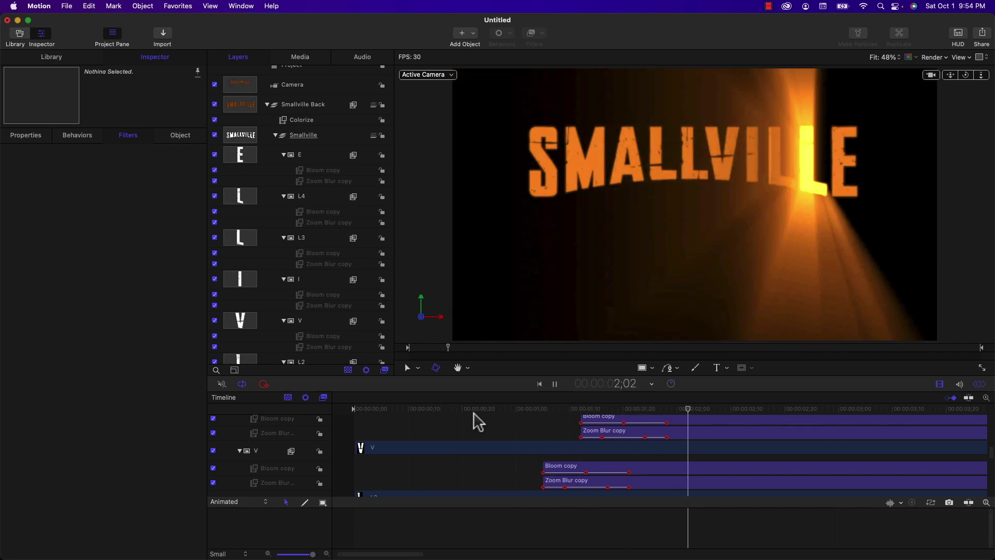
pyautogui.press('space')
pyautogui.press('Home')
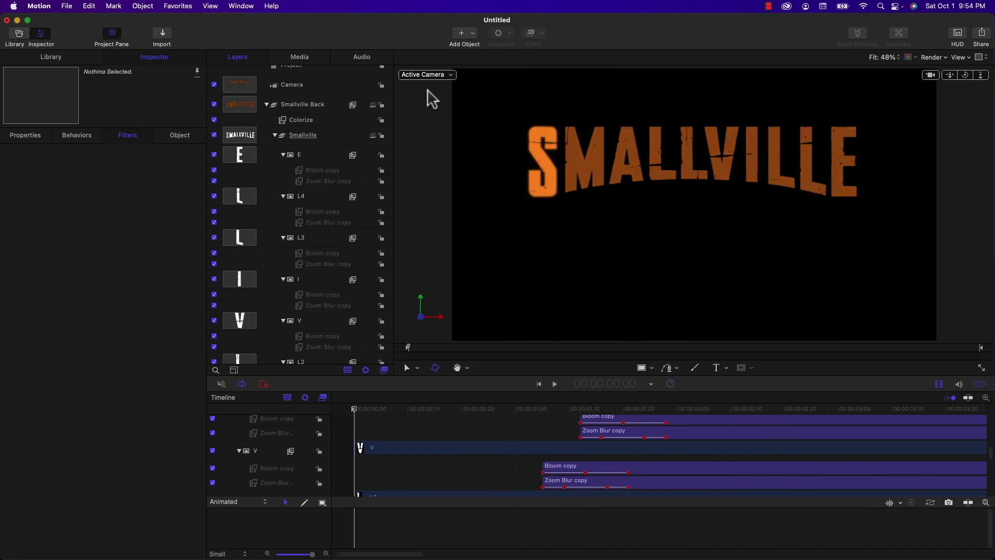
pyautogui.click(463, 34)
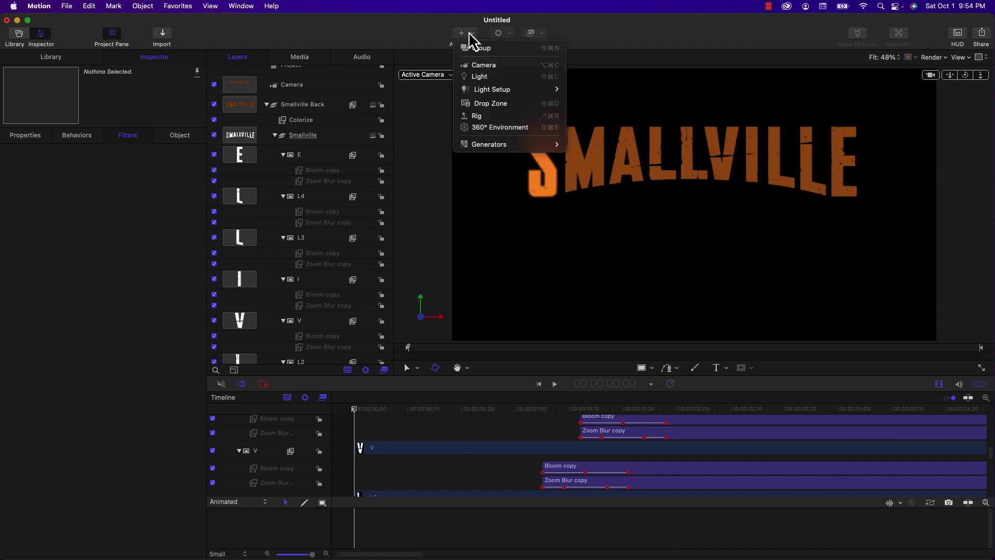
# - Add a point Light and drag it to title height, just left of the S
pyautogui.click(492, 77)
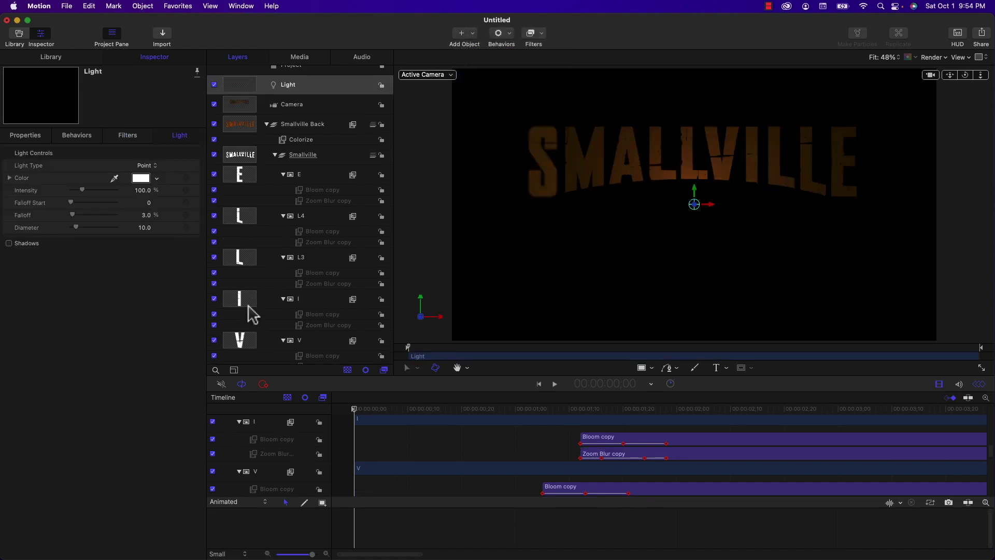
pyautogui.moveTo(694, 195); pyautogui.dragTo(553, 185)
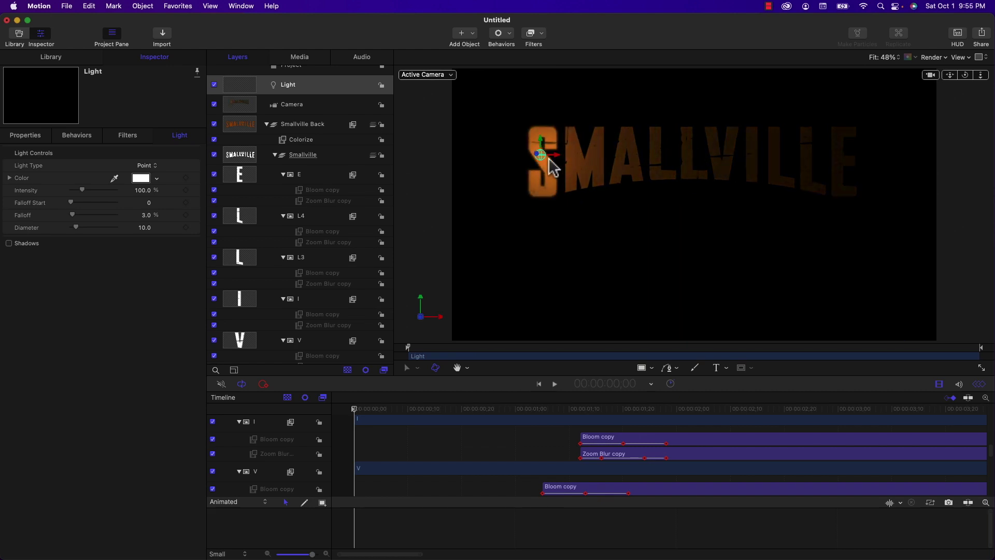
pyautogui.moveTo(542, 146); pyautogui.dragTo(528, 162)
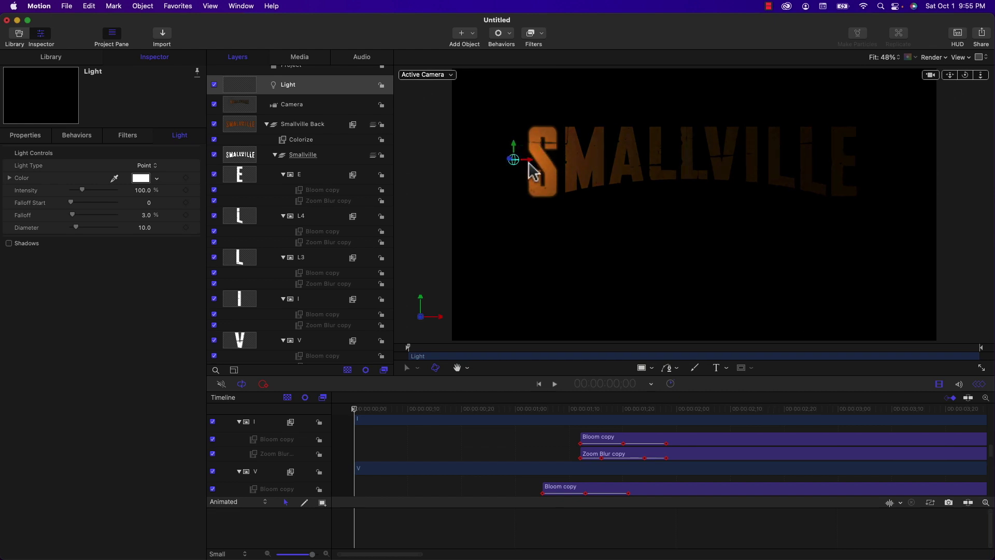
pyautogui.moveTo(166, 180)
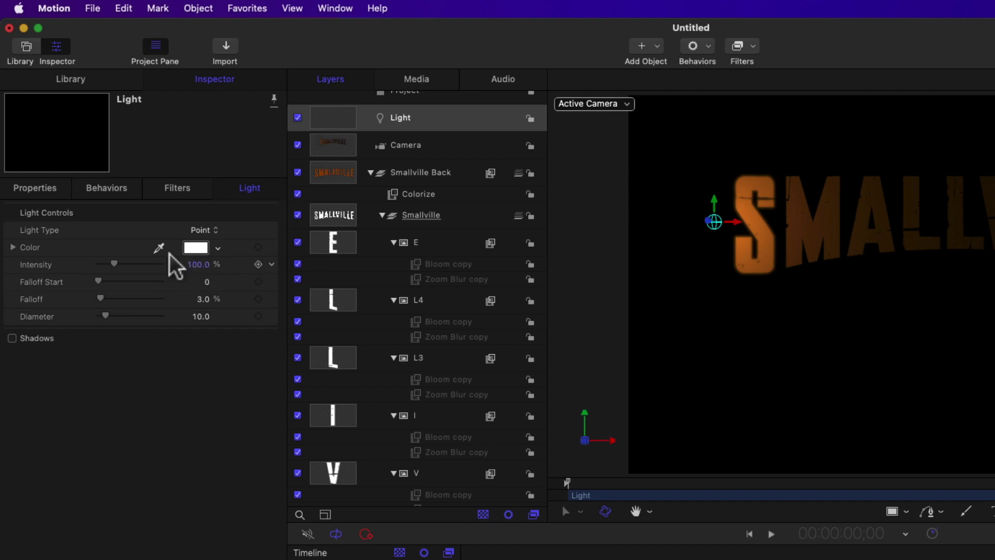
# - Set the light's Position Z to 600 px
pyautogui.press('F1')
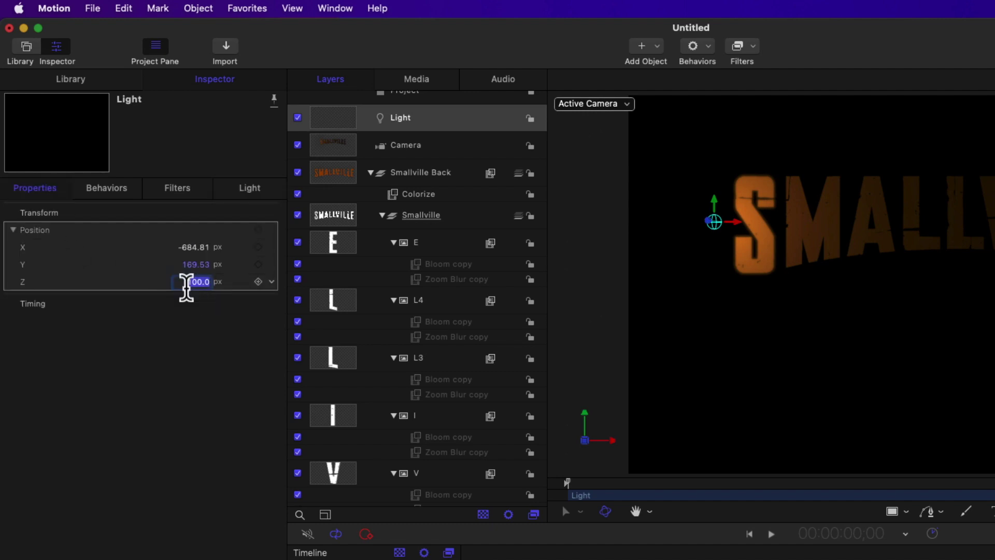
pyautogui.write('6')
pyautogui.press('Return')
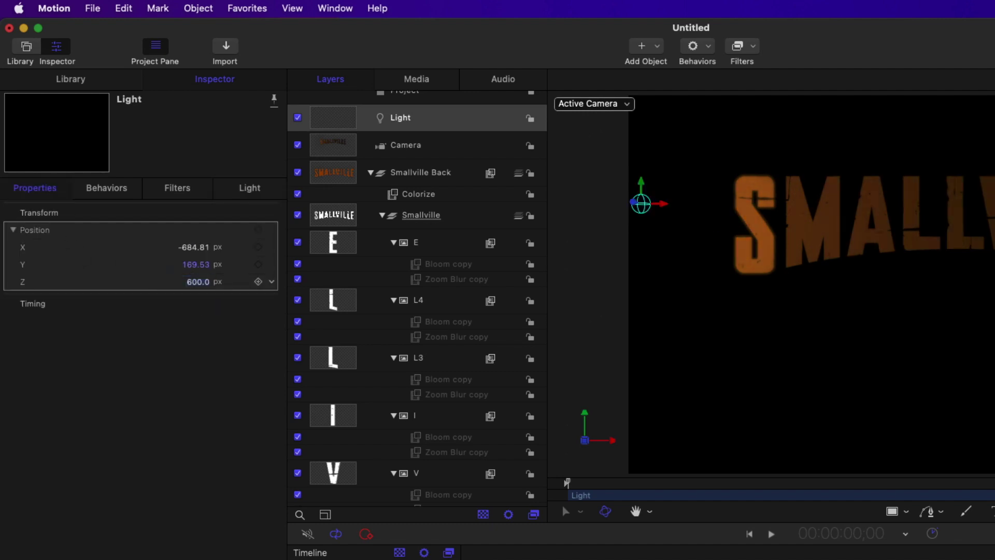
# - Give the light an Intensity of 150000% and a Falloff of 60%
pyautogui.click(249, 188)
pyautogui.click(198, 264)
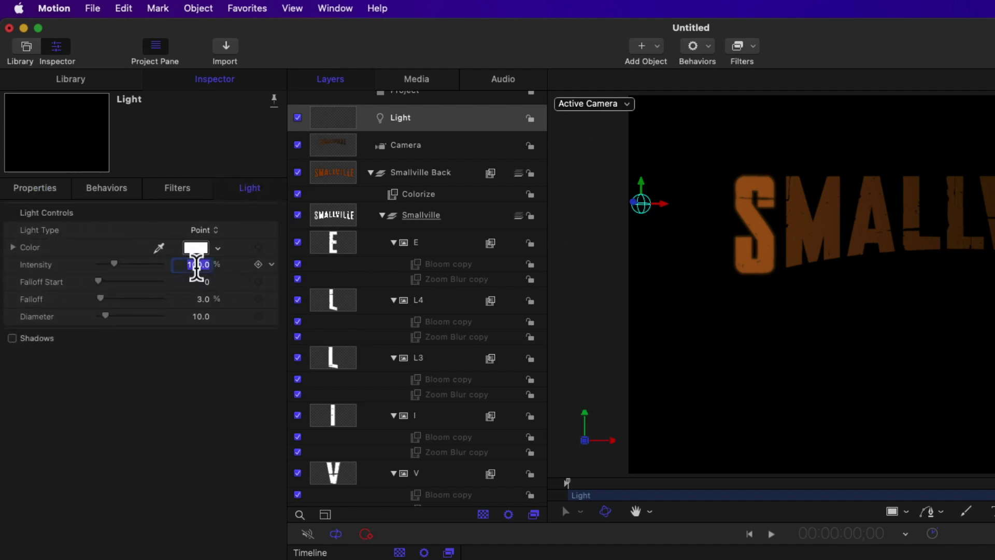
pyautogui.write('150')
pyautogui.press('Return')
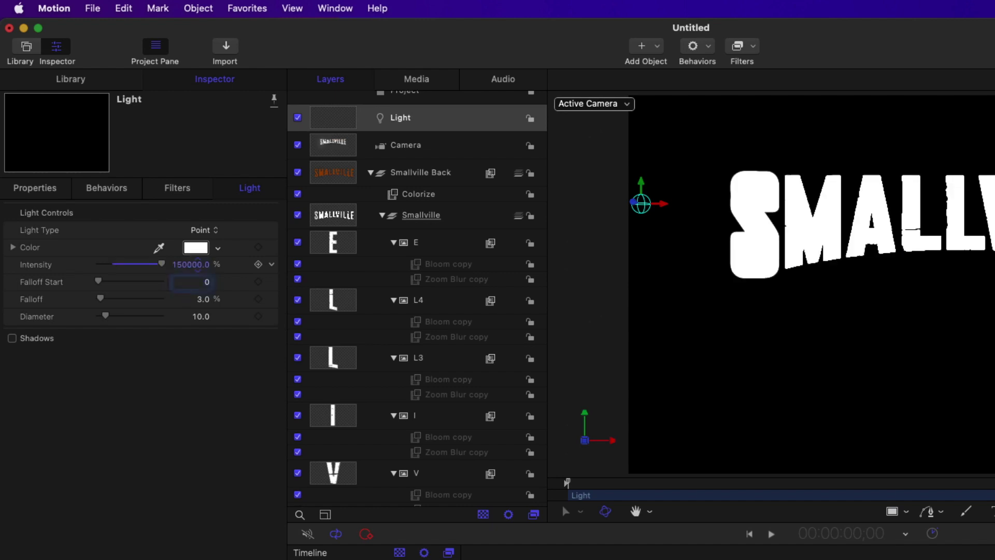
pyautogui.doubleClick(201, 304)
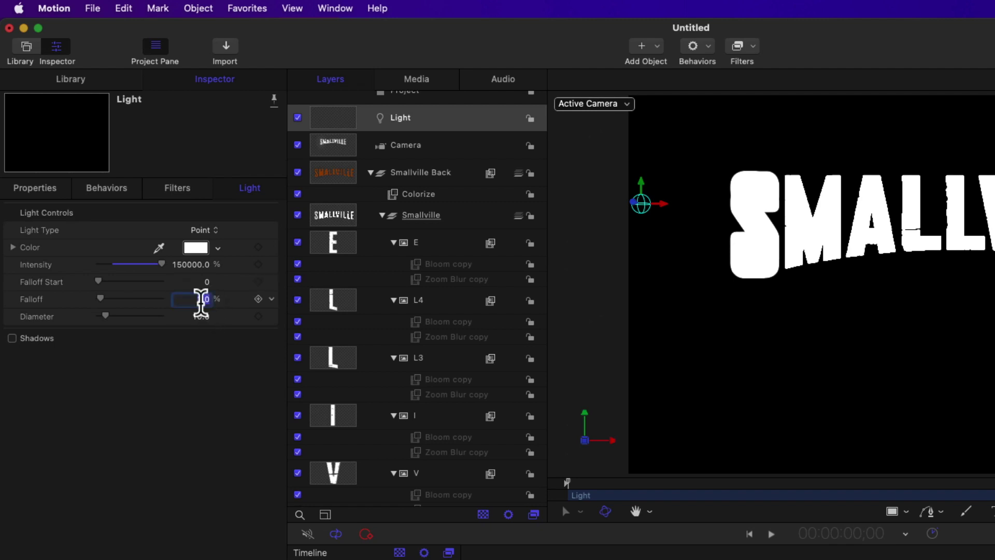
pyautogui.write('60')
pyautogui.press('Return')
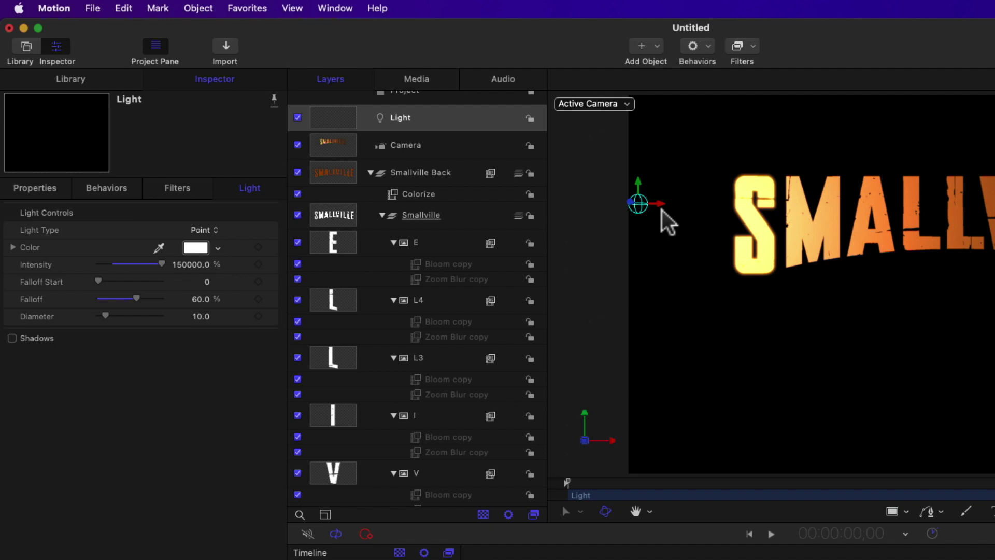
# - Keyframe the light's position at the start and past the E near 2;20 (X 469.12)
pyautogui.moveTo(663, 204); pyautogui.dragTo(700, 205)
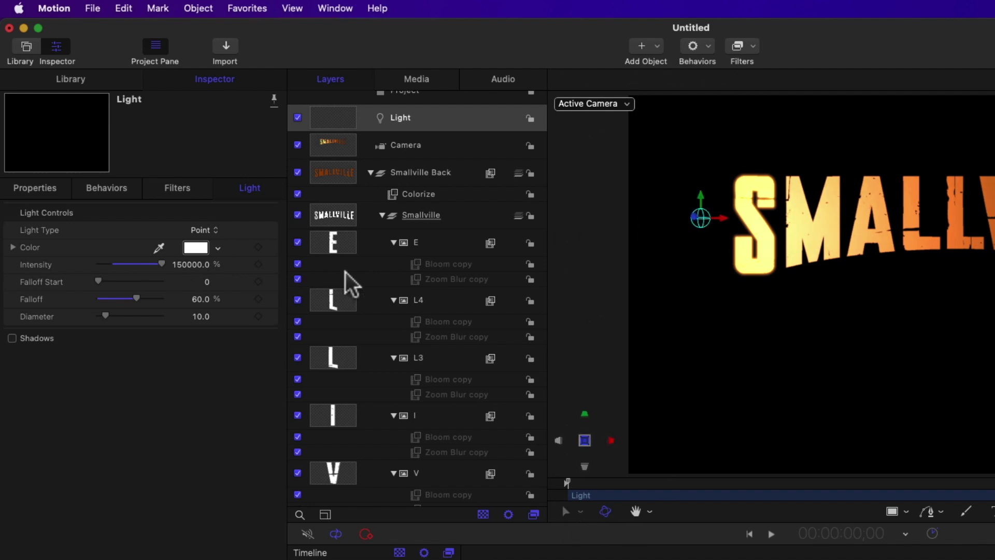
pyautogui.press('F1')
pyautogui.click(258, 230)
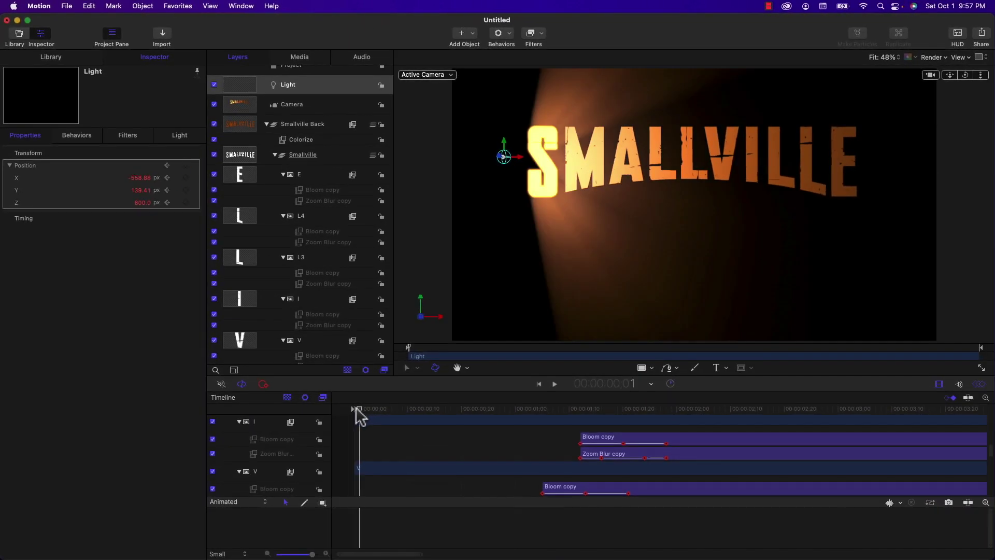
pyautogui.moveTo(355, 406); pyautogui.dragTo(784, 408)
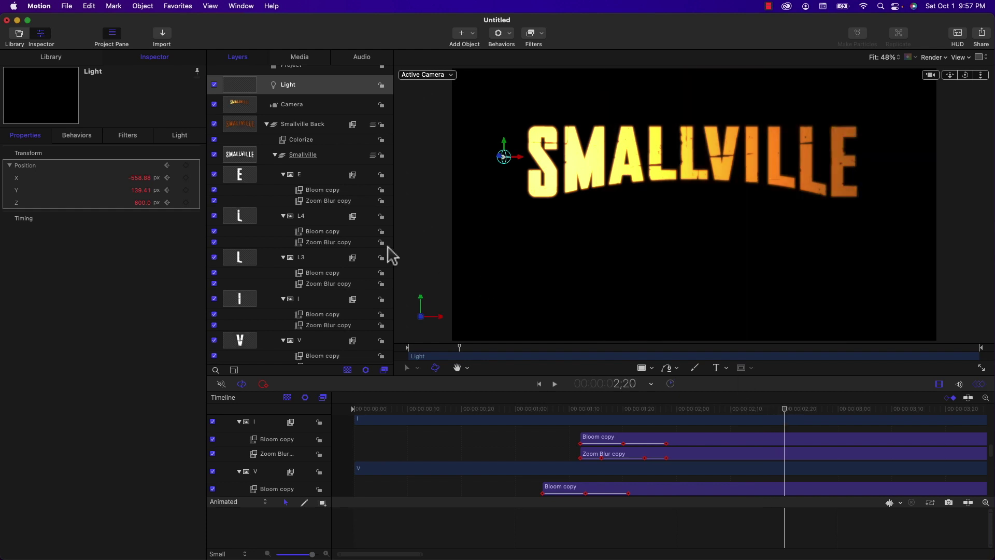
pyautogui.click(186, 165)
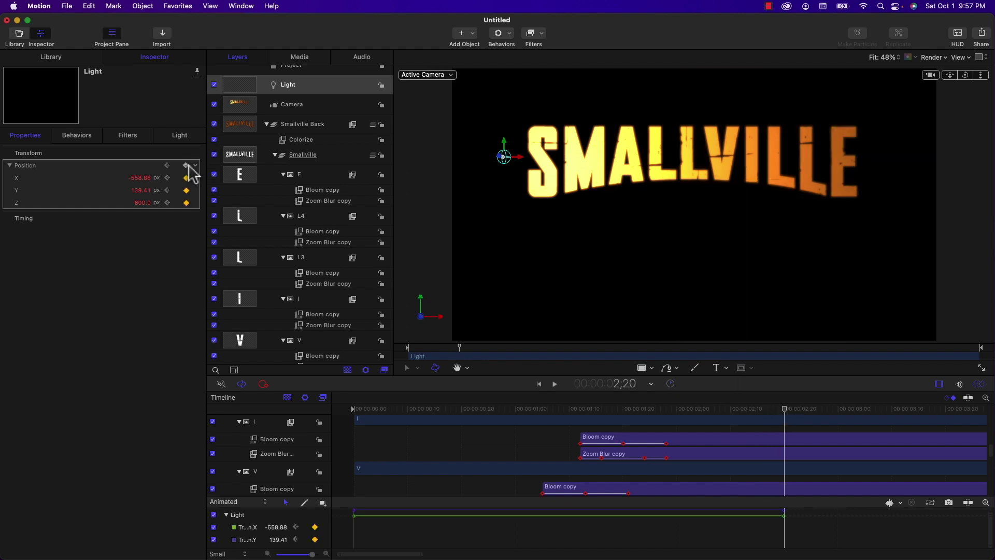
pyautogui.moveTo(142, 178); pyautogui.dragTo(140, 177)
# - Lift the light slightly with a midpoint Y keyframe, then preview the sweep
pyautogui.moveTo(510, 409); pyautogui.dragTo(572, 411)
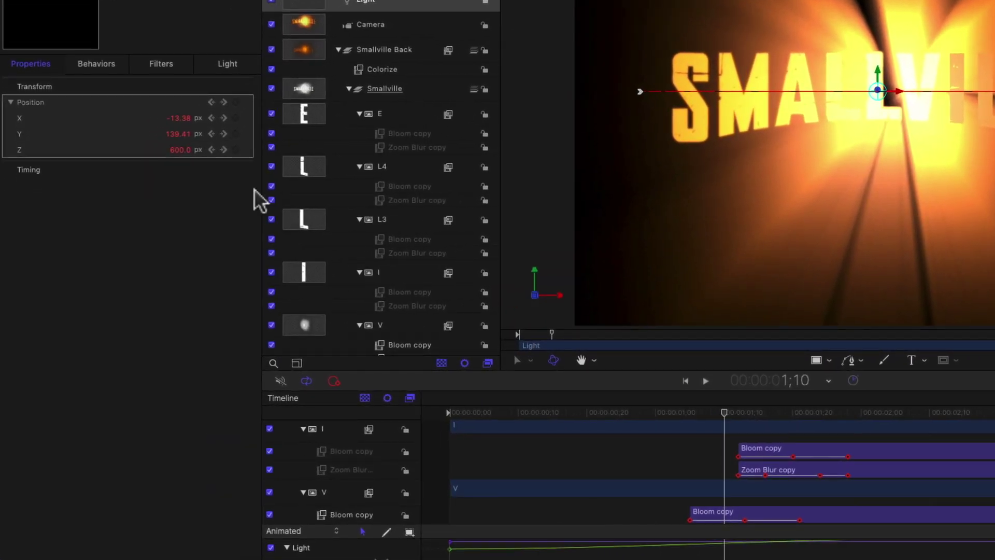
pyautogui.moveTo(179, 133); pyautogui.dragTo(178, 133)
pyautogui.moveTo(487, 413); pyautogui.dragTo(455, 413)
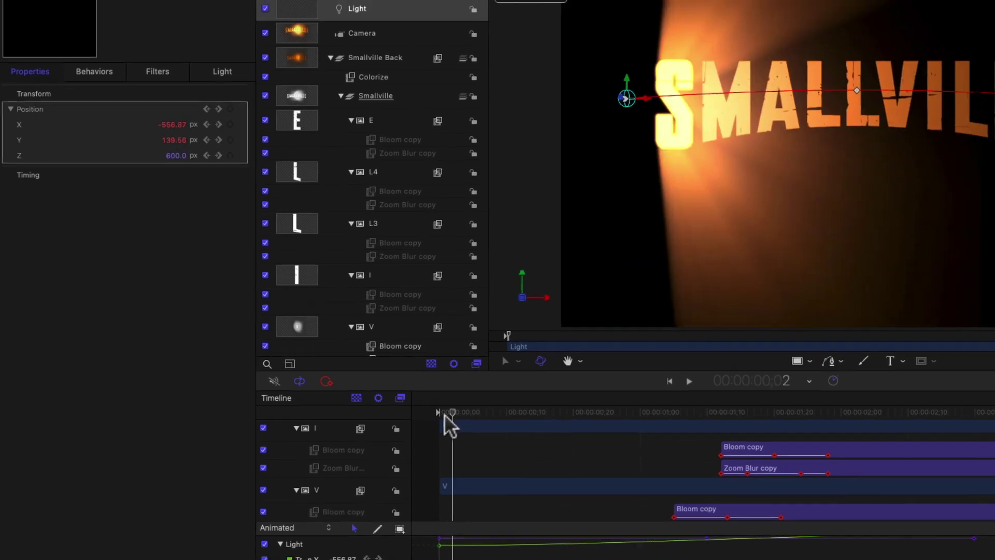
pyautogui.press('space')
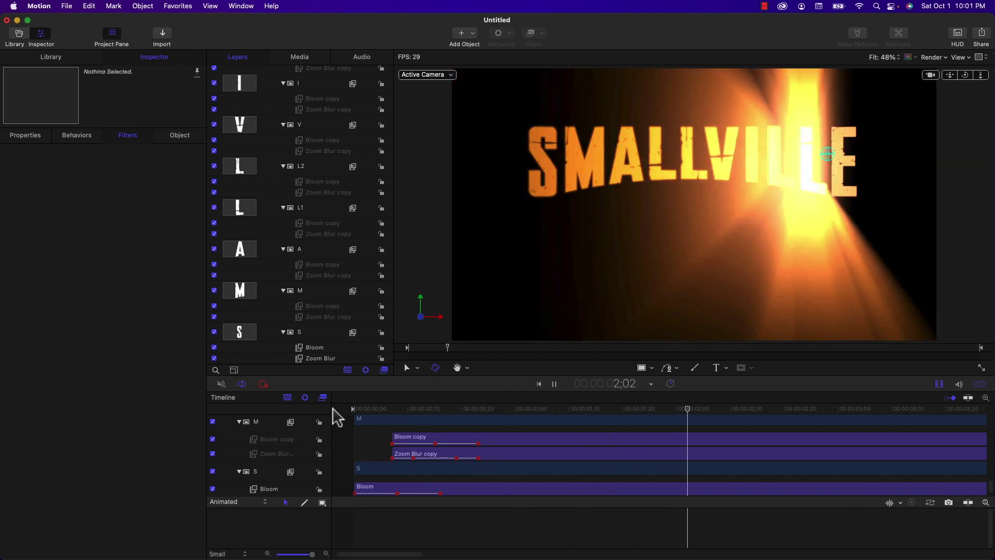
pyautogui.press('space')
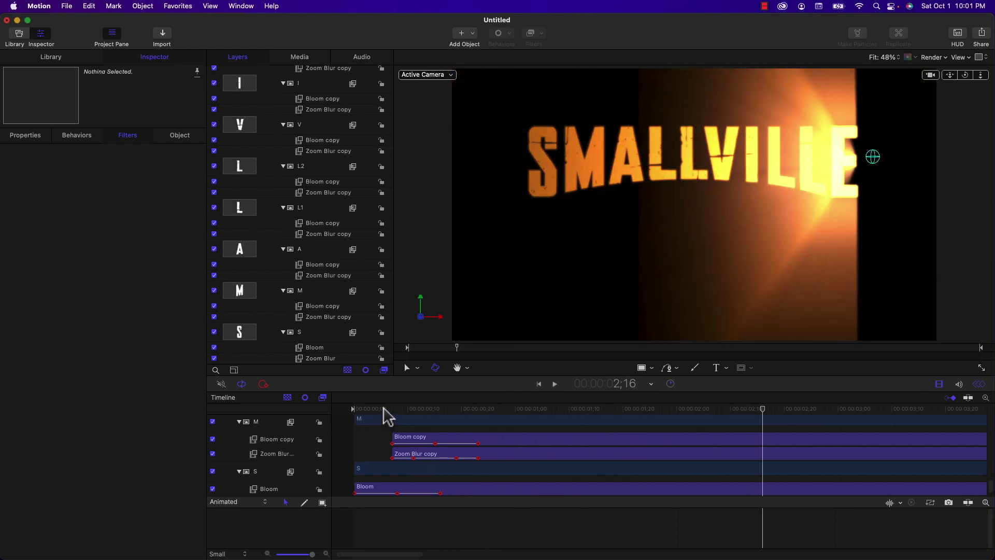
pyautogui.click(370, 408)
pyautogui.moveTo(370, 408)
pyautogui.mouseDown()
pyautogui.moveTo(361, 409)
pyautogui.moveTo(414, 409)
pyautogui.moveTo(364, 409)
pyautogui.mouseUp()
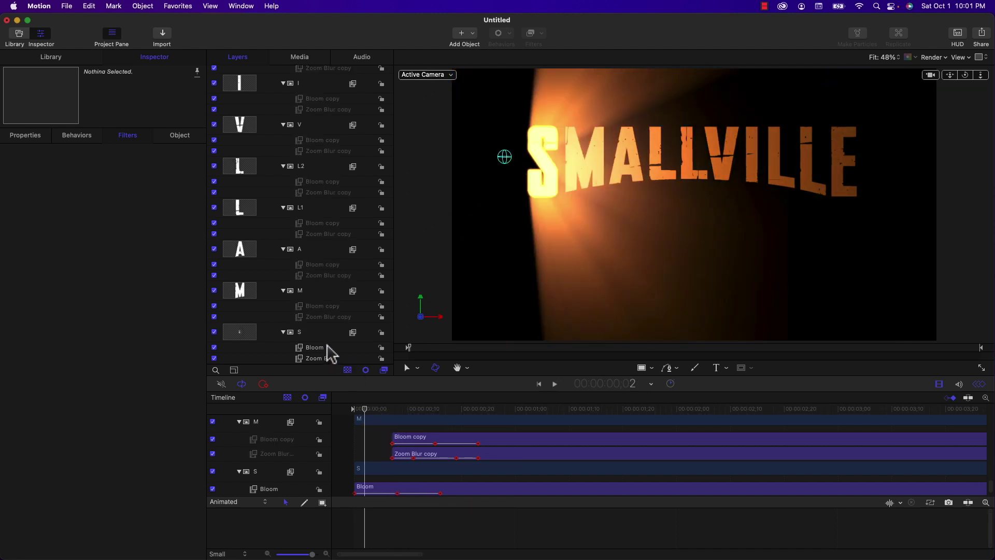
# - Lower the S letter's Bloom Brightness to 65
pyautogui.click(319, 348)
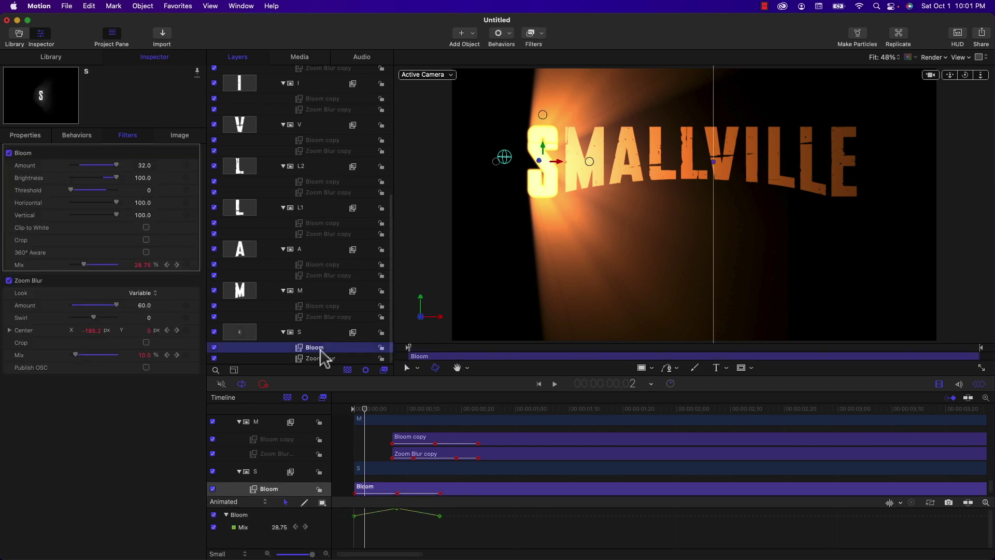
pyautogui.click(143, 178)
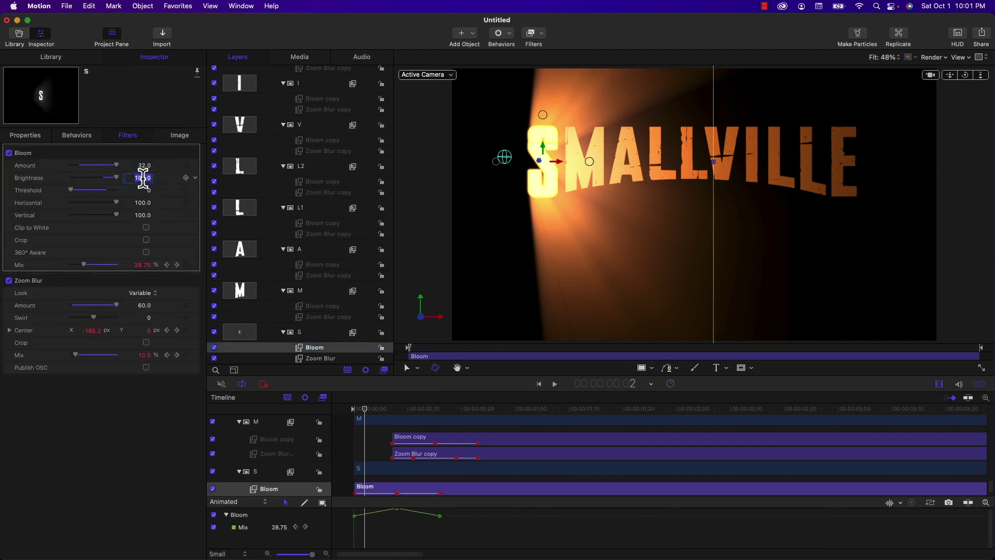
pyautogui.press('XF86AudioRaiseVolume')
pyautogui.press('Return')
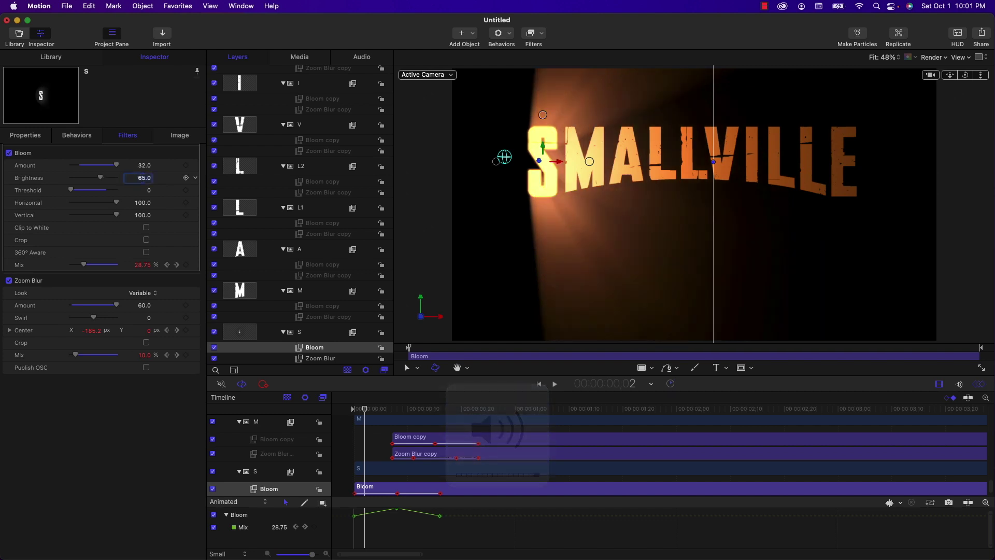
# - Go through the M-to-E letters' Bloom copies to lower their Brightness to 65
pyautogui.click(323, 306)
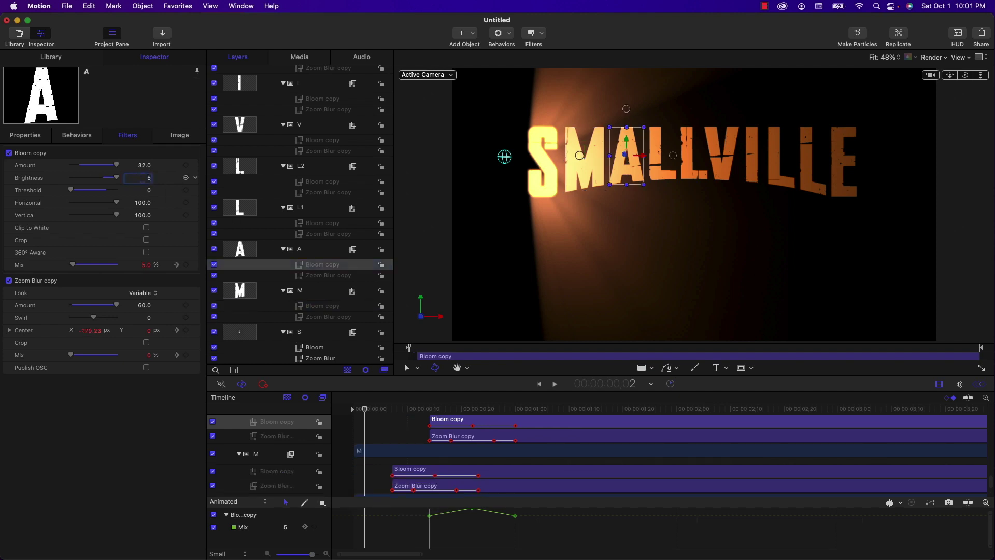
pyautogui.click(311, 223)
pyautogui.click(311, 140)
pyautogui.click(311, 99)
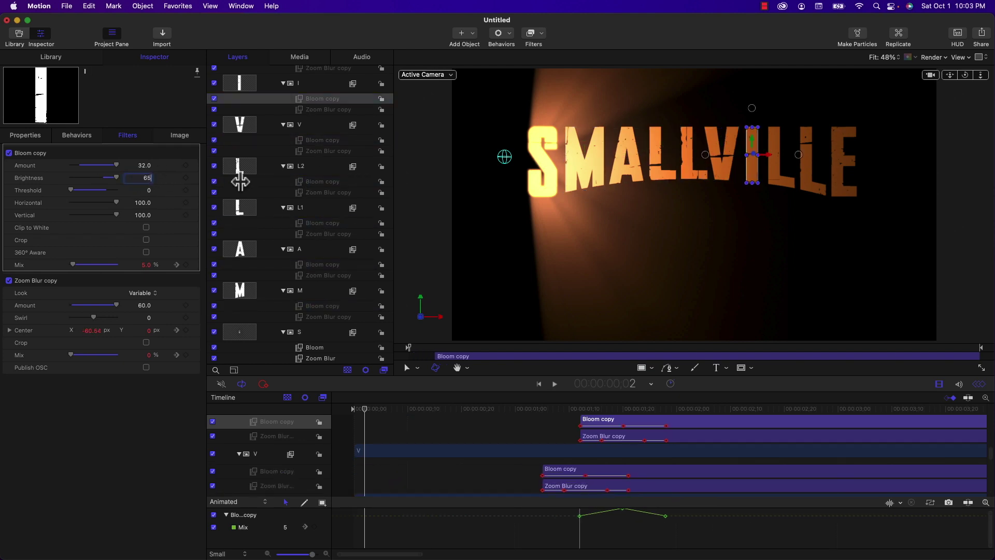
pyautogui.scroll(4, 303, 155)
pyautogui.click(300, 158)
pyautogui.click(316, 115)
pyautogui.scroll(2, 316, 120)
pyautogui.click(316, 112)
pyautogui.click(336, 408)
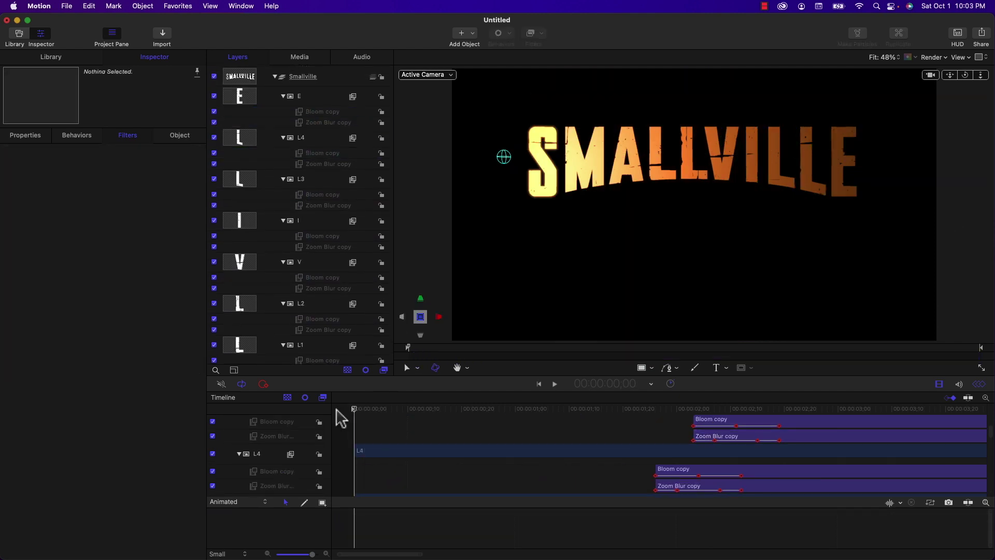
pyautogui.press('space')
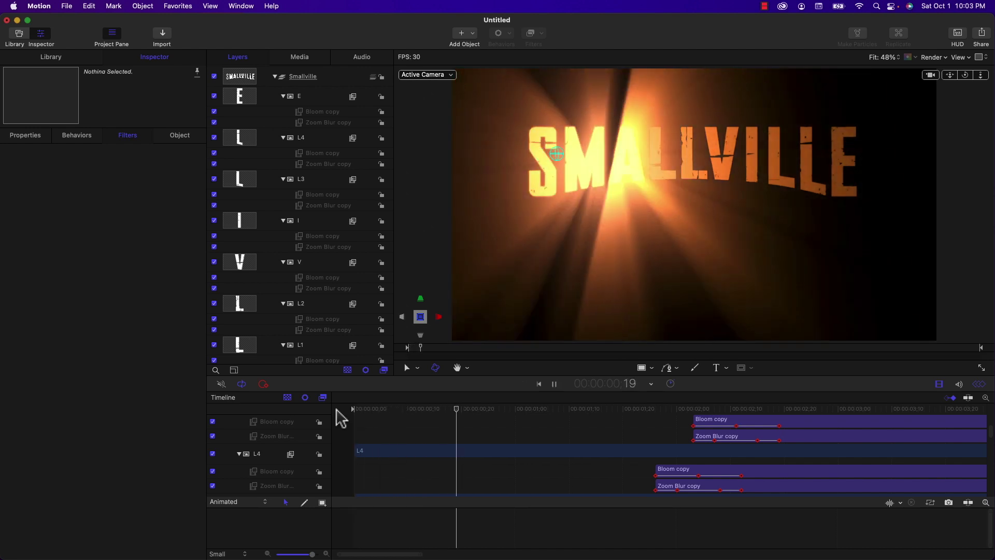
pyautogui.press('space')
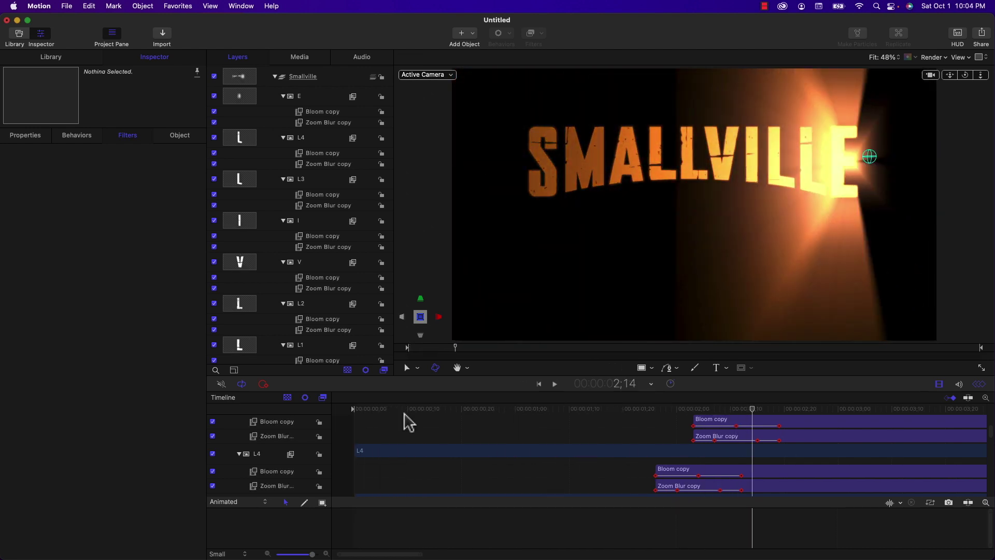